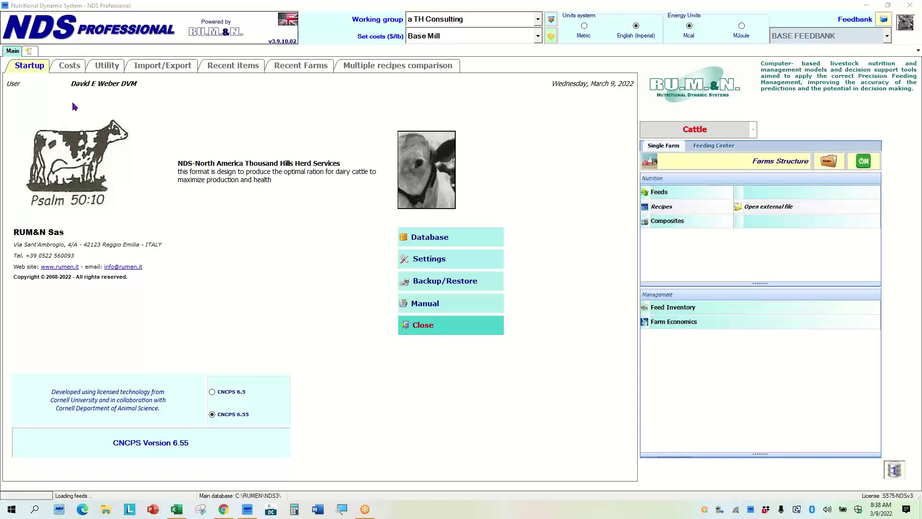
Load the XML file Long_Meadow_Dairy_2022-03-09 from Downloads as the source for a feeds analysis import.
click(155, 70)
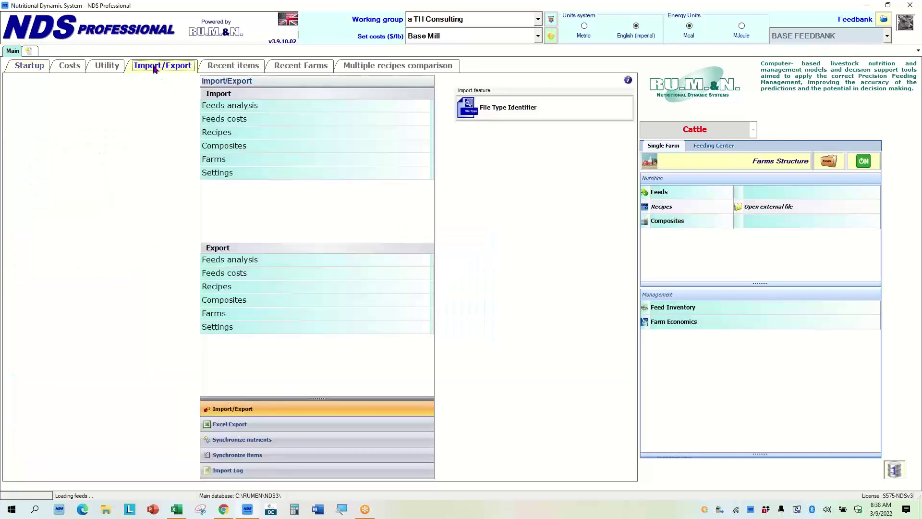
click(255, 110)
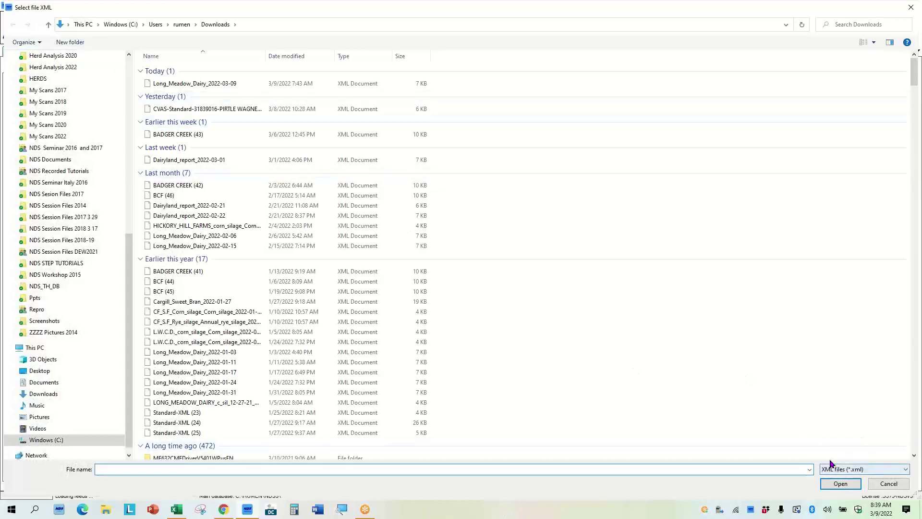
click(906, 470)
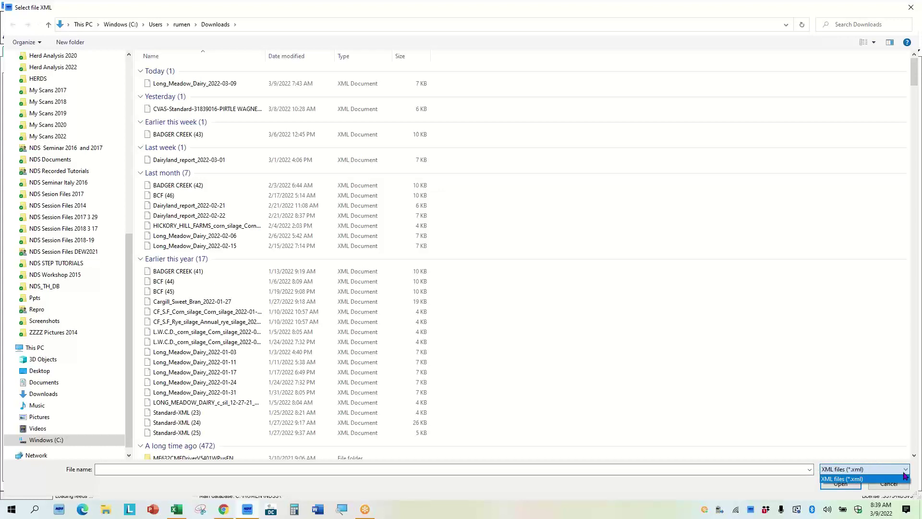
click(590, 344)
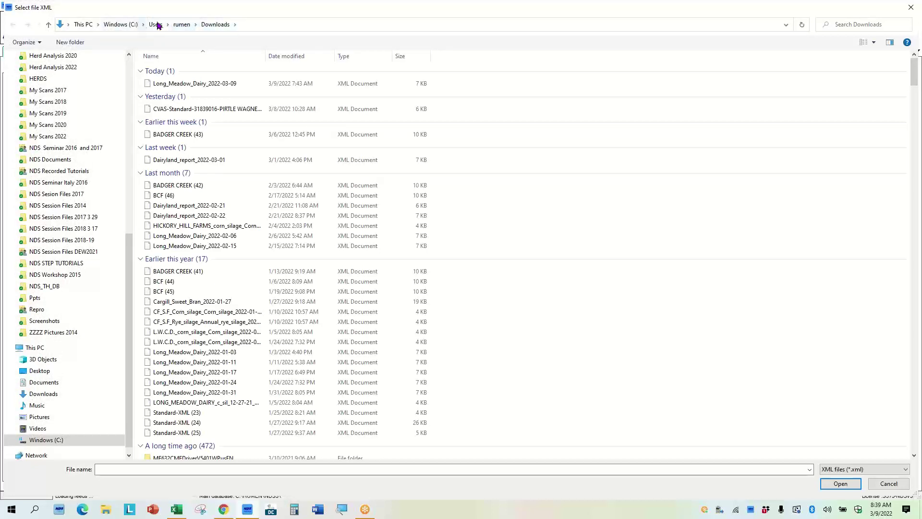
click(177, 85)
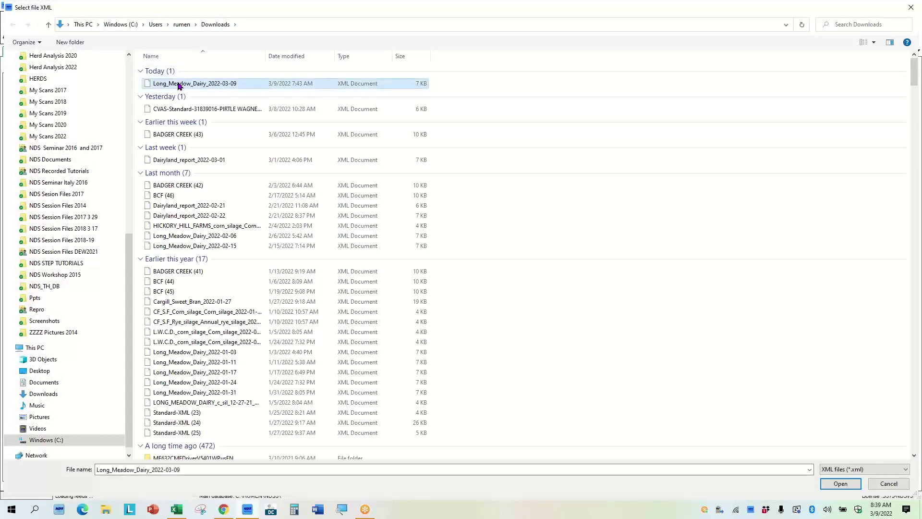
double_click(177, 84)
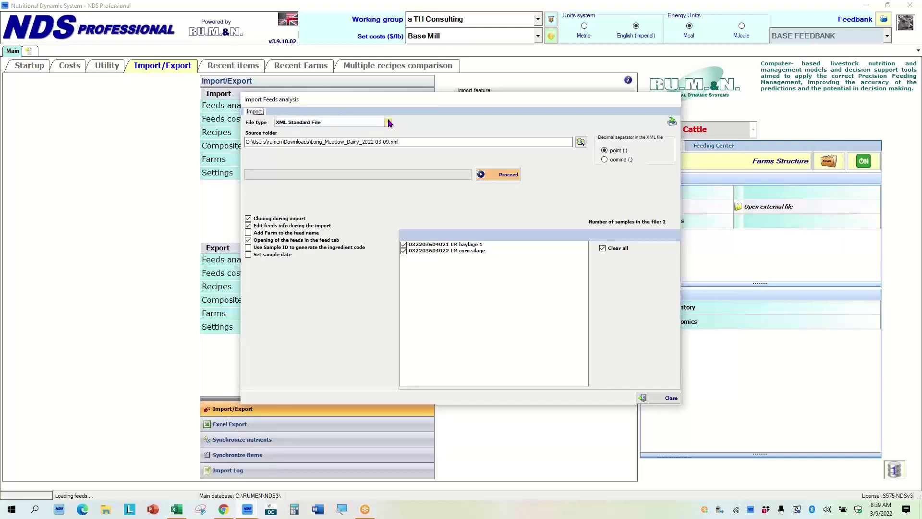
Choose XML Standard File as the import file type and reload Long_Meadow_Dairy_2022-03-09 as the source.
click(388, 123)
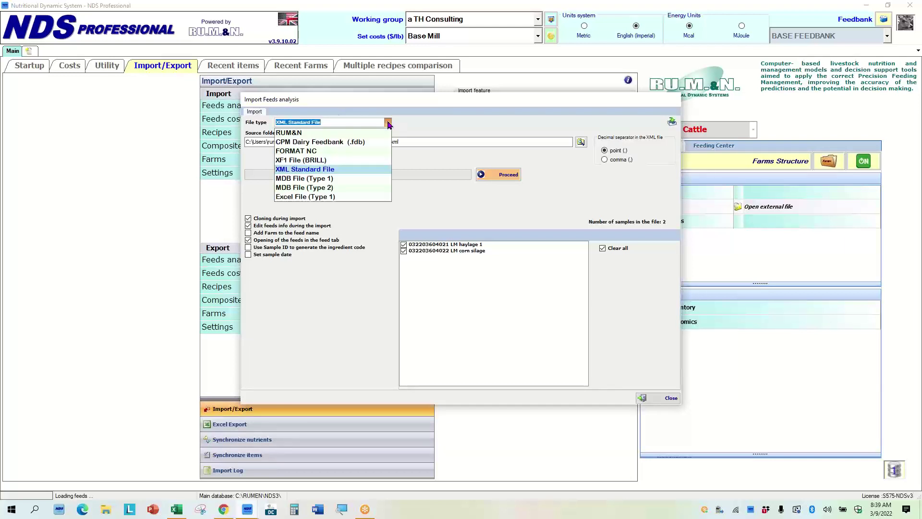
click(350, 172)
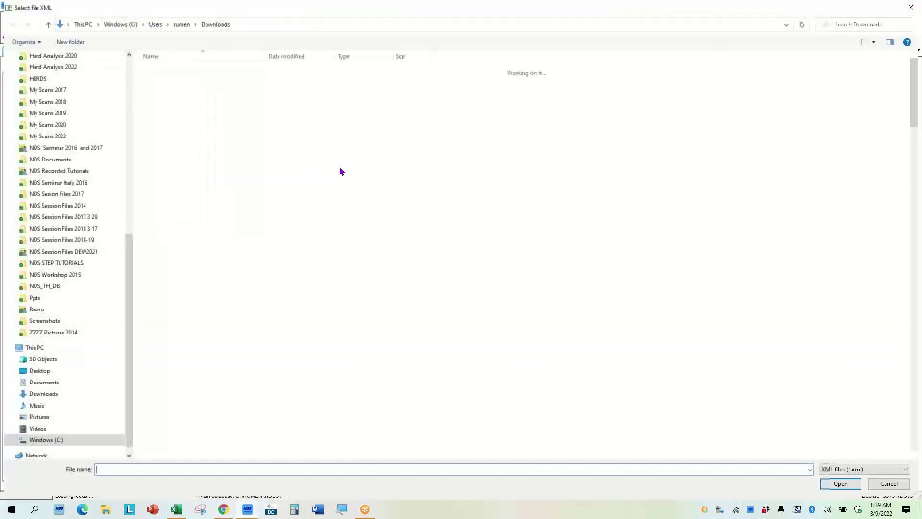
double_click(181, 85)
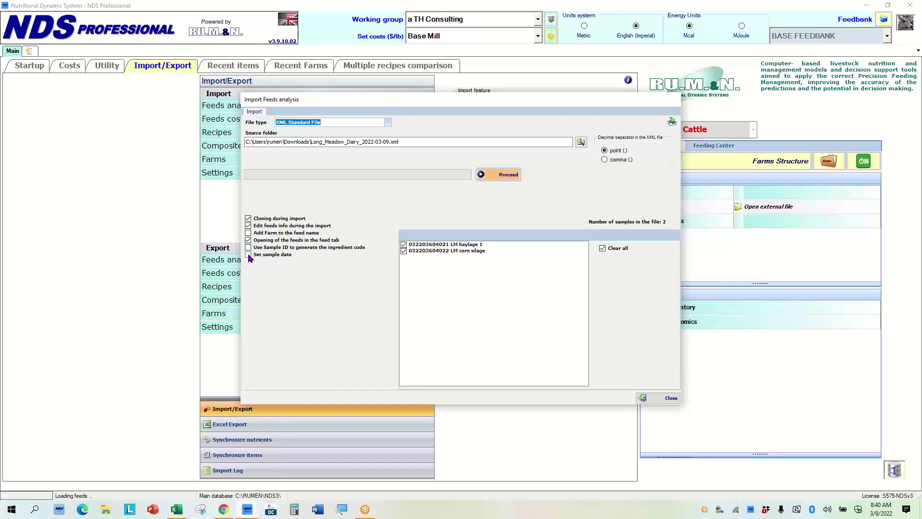
Enable setting the sample date and start the Dairyland Labs import, replacing the existing LM haylage 1 feed.
click(249, 256)
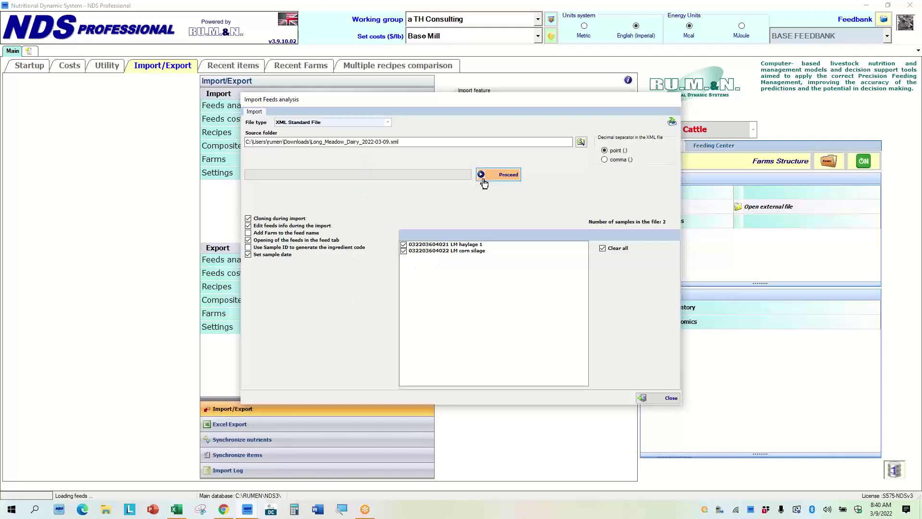
click(501, 180)
click(496, 177)
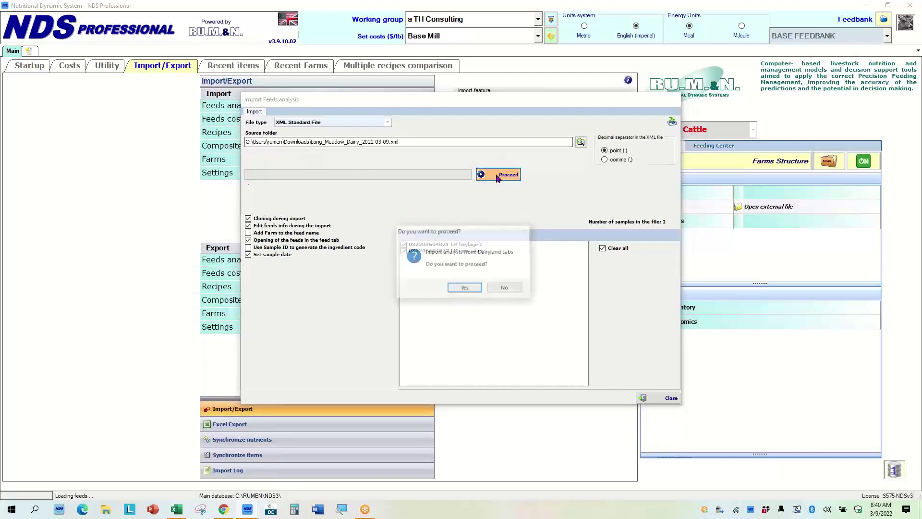
click(463, 289)
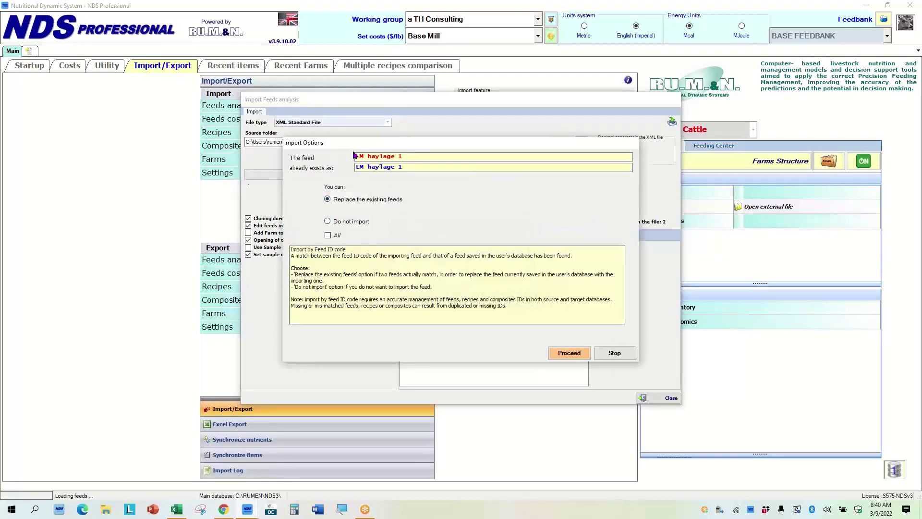
click(567, 354)
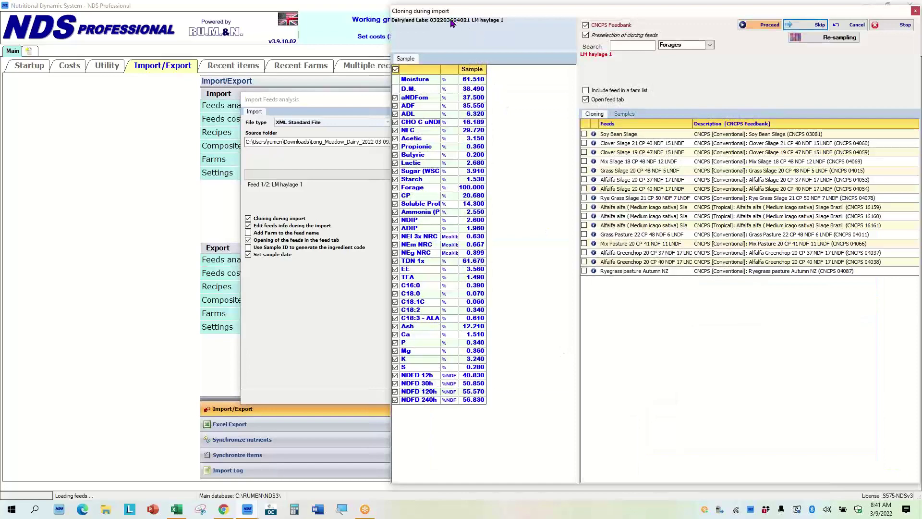
Select Alfalfa Silage 20 CP 37 NDF 17 LNDF from the CNCPS Feedbank as the cloning feed for LM haylage 1.
mouse_move(596, 13)
mouse_down()
mouse_move(595, 29)
mouse_move(434, 43)
mouse_up()
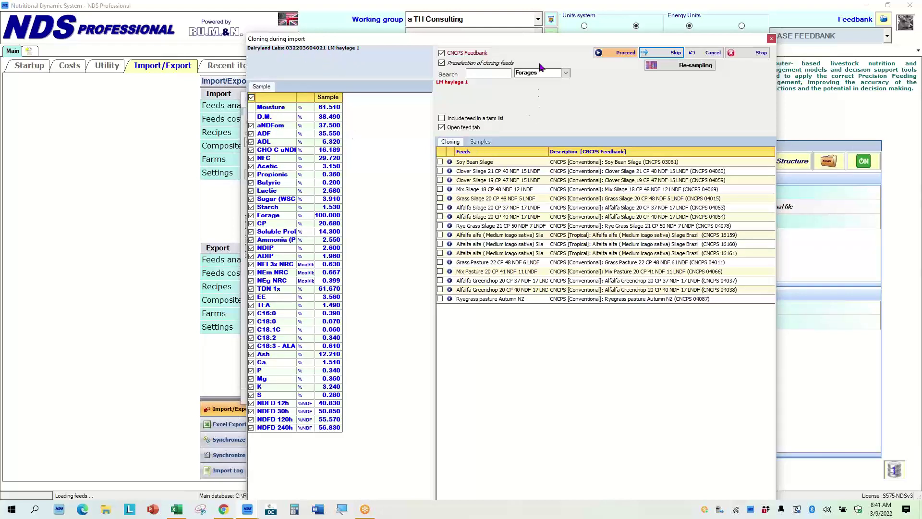
click(441, 53)
click(441, 53)
mouse_move(450, 238)
click(440, 208)
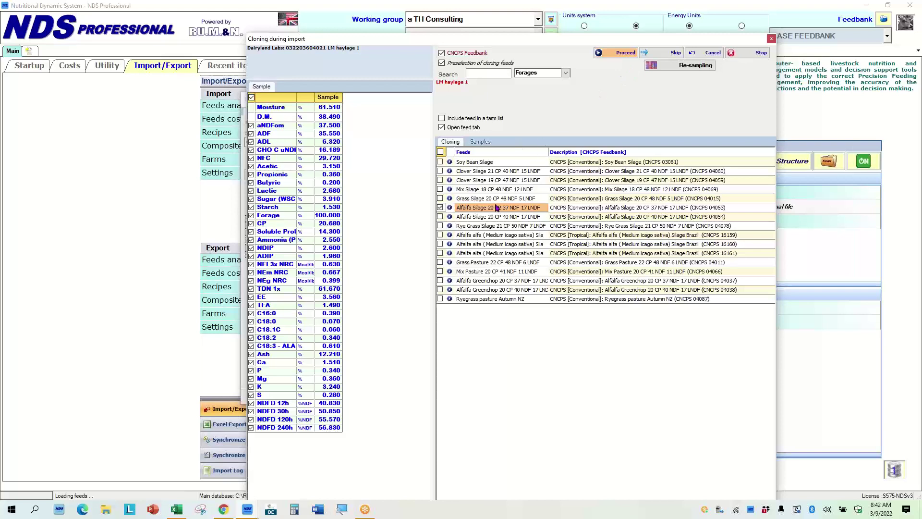
Switch to re-sampling for the LM farm and select the LM haylage 1 2022 March 01 feed.
click(672, 68)
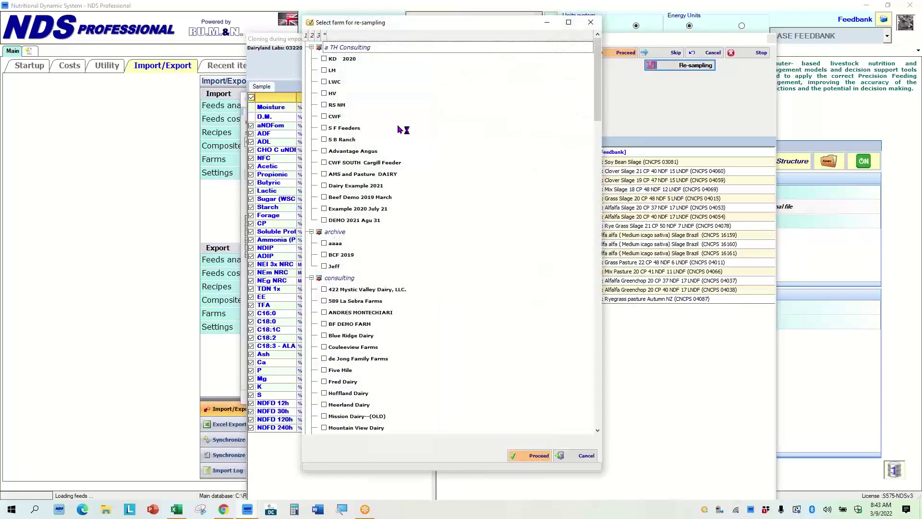
click(324, 72)
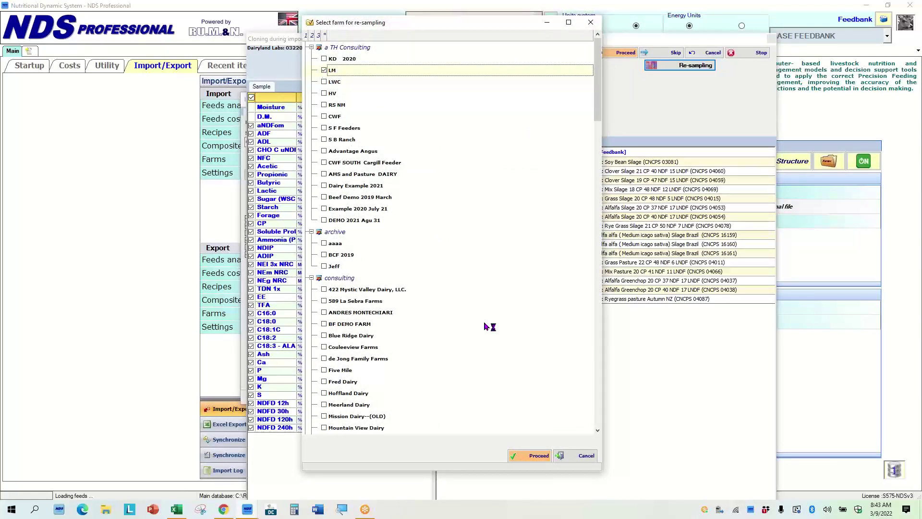
click(528, 456)
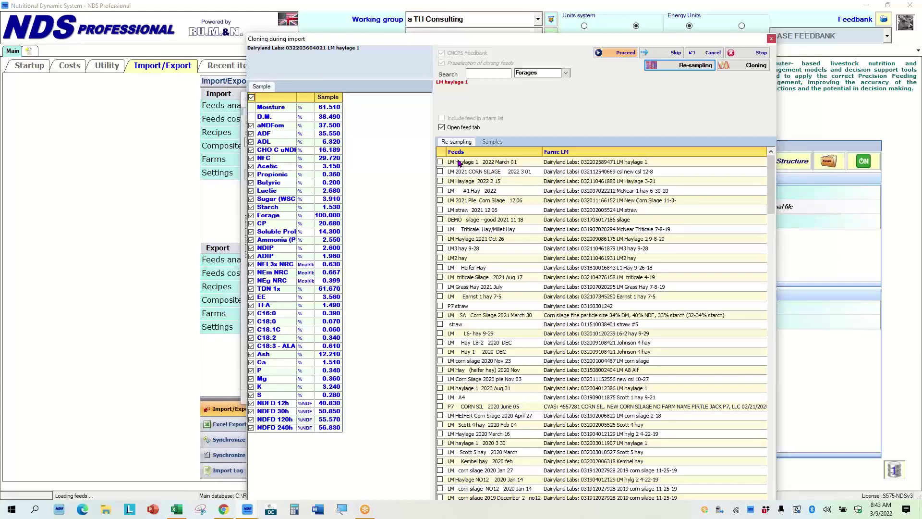
click(440, 162)
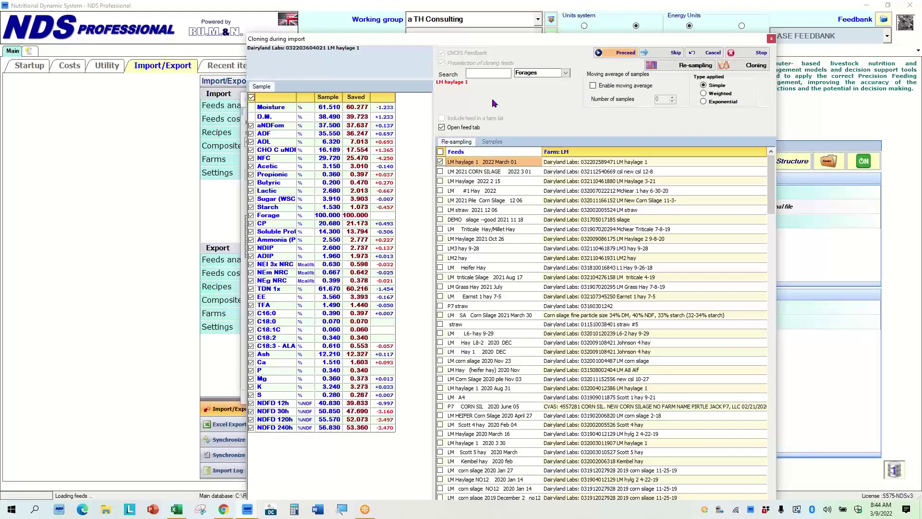
Enable the moving average, display the individual samples in a wider pane, and set the number of samples to 4.
click(593, 86)
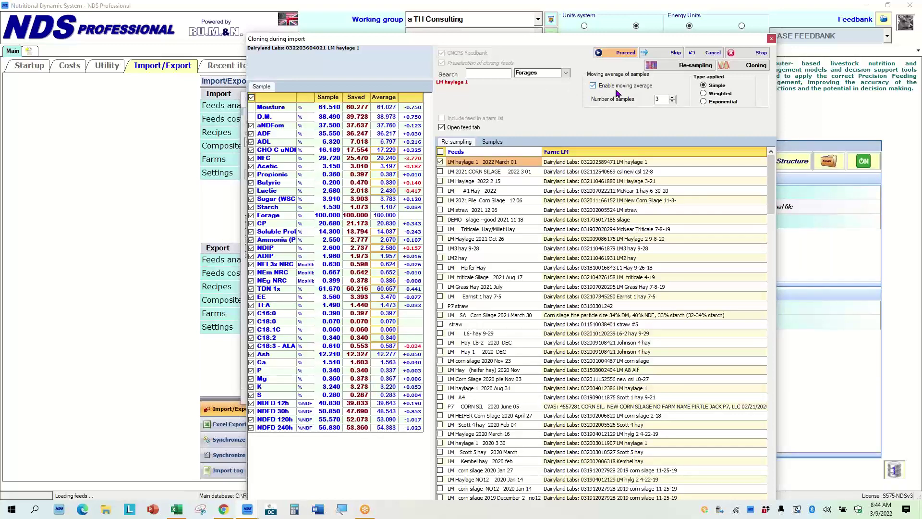
click(493, 142)
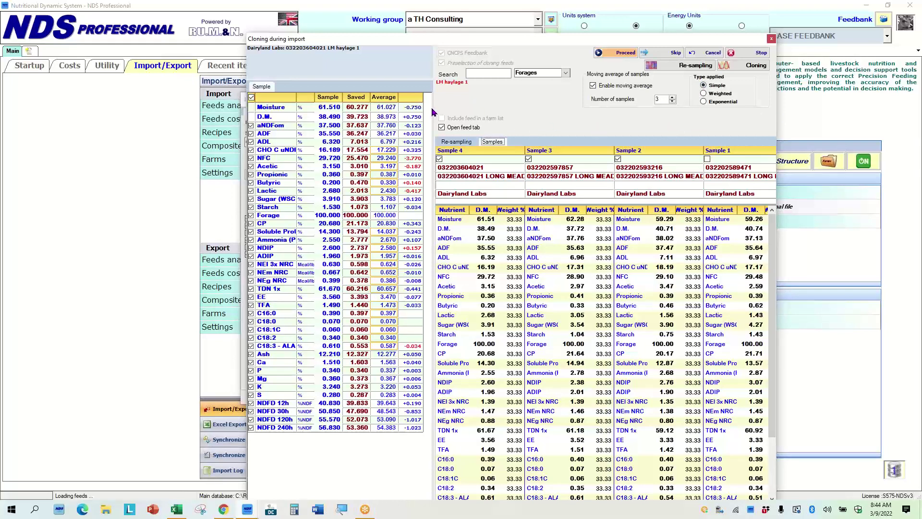
drag(434, 110, 425, 109)
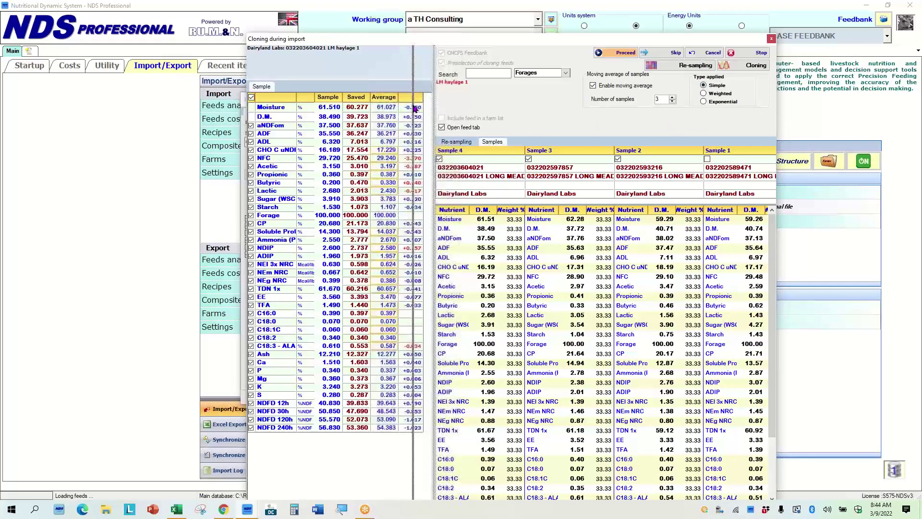
drag(414, 108, 411, 104)
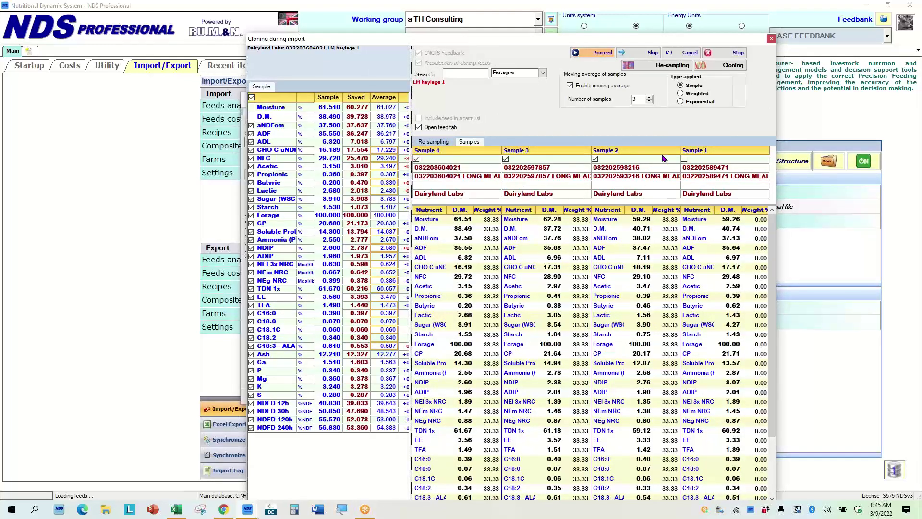
click(650, 97)
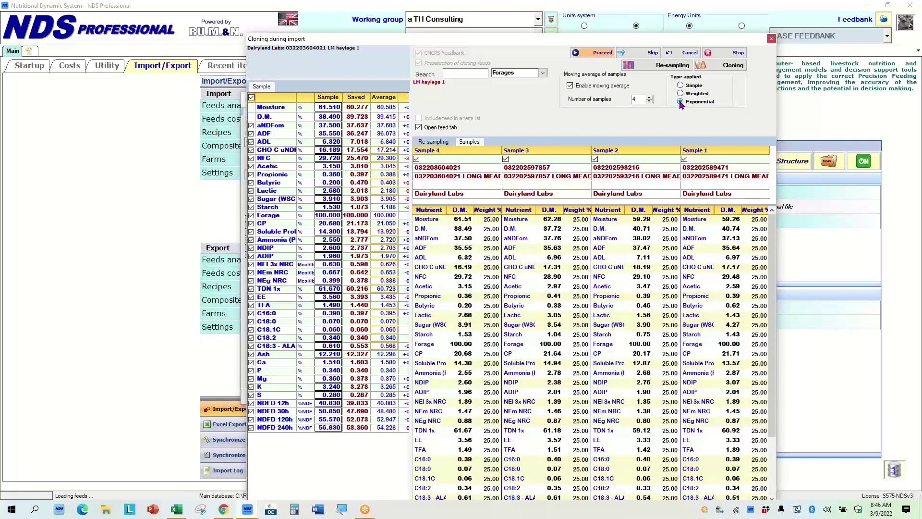
Compare the sample weights and aNDFom average under the Exponential, Weighted and Simple moving average types, ending on Simple.
click(681, 102)
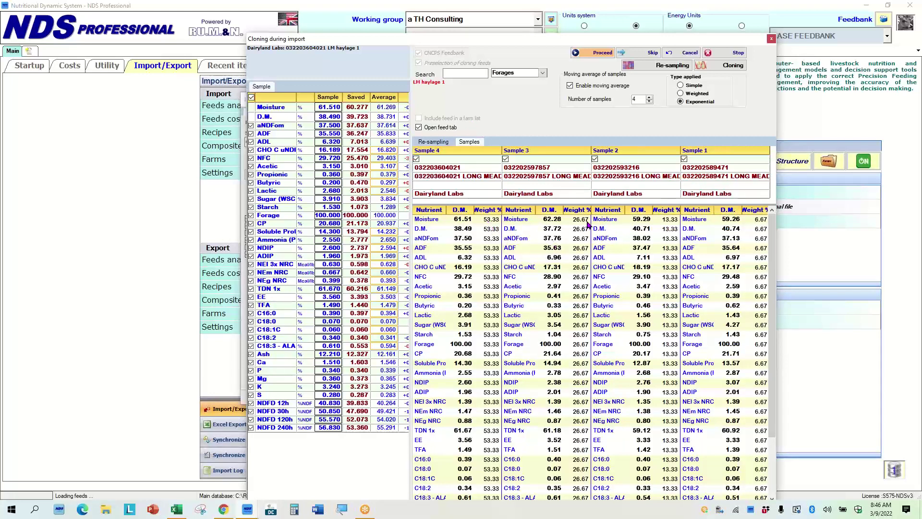
click(680, 94)
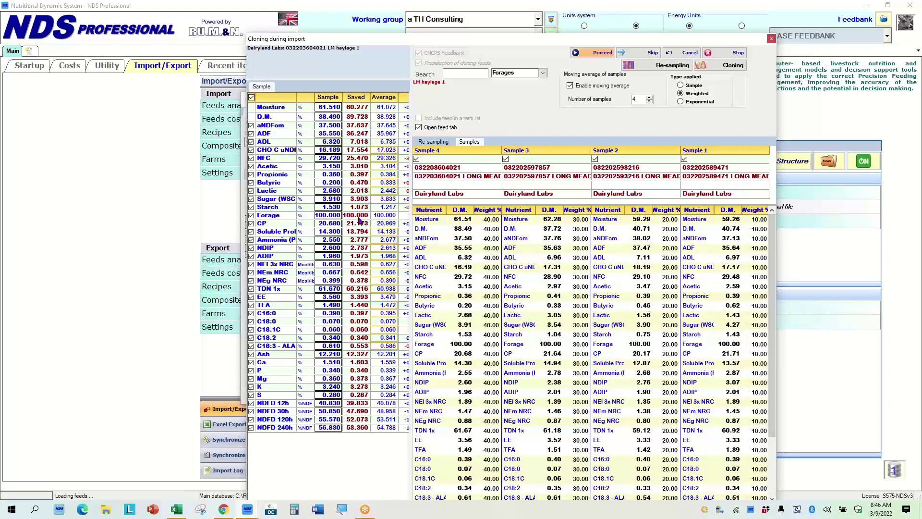
click(367, 127)
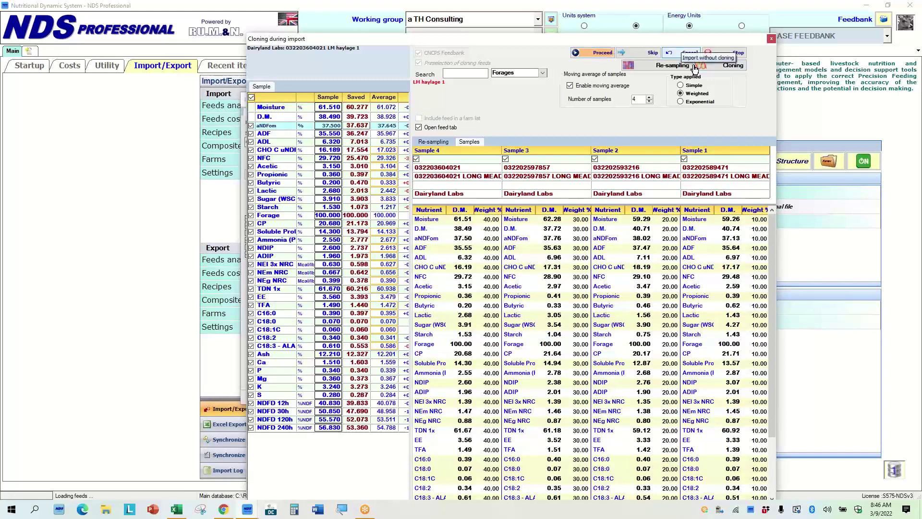
click(681, 85)
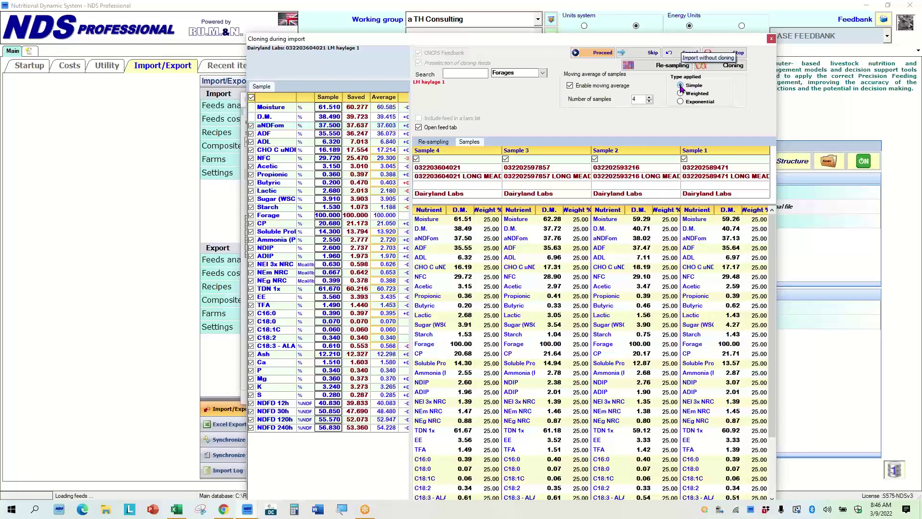
click(361, 128)
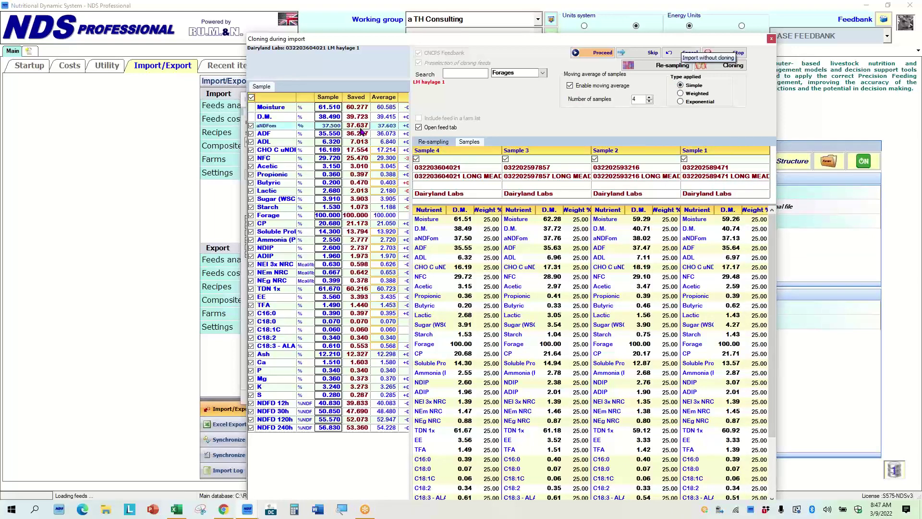
click(333, 127)
click(681, 101)
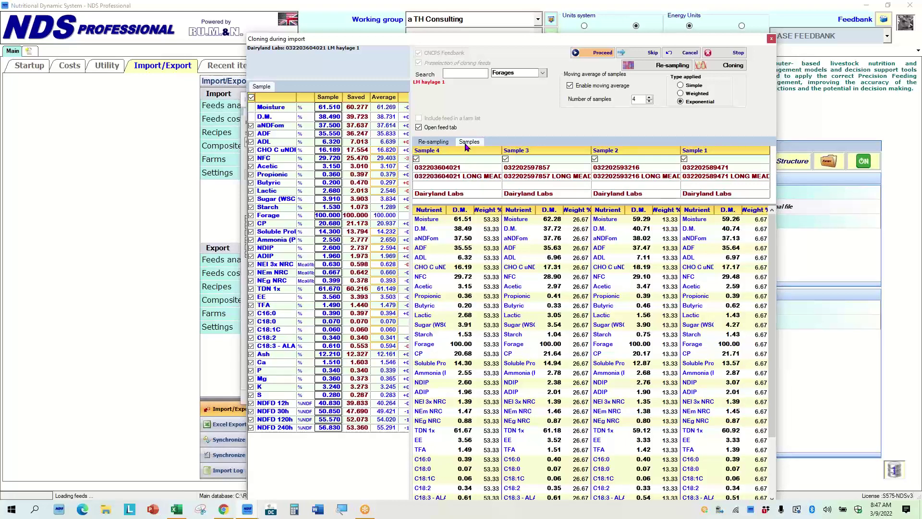
click(680, 85)
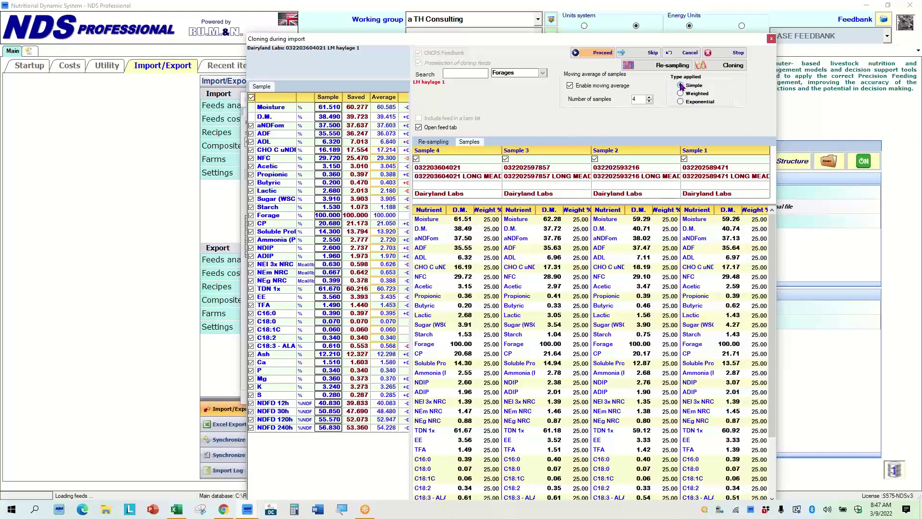
Try a moving average of 3 samples, excluding Sample 2 and including it again.
click(649, 102)
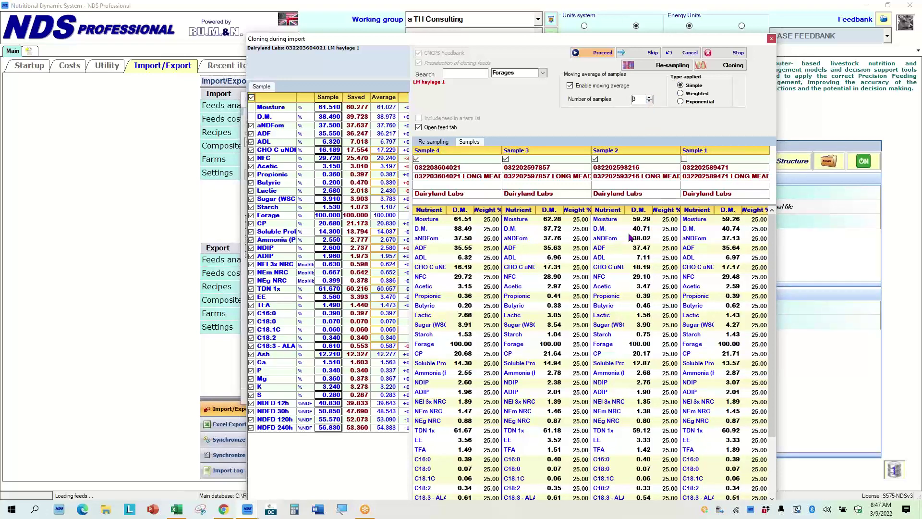
click(595, 159)
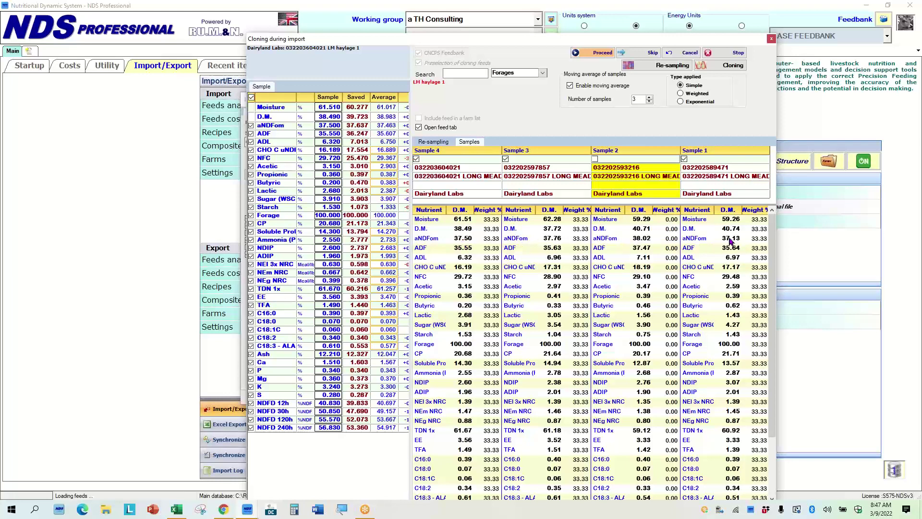
click(596, 159)
Set the number of samples to 4 and proceed with re-sampling LM haylage 1.
click(649, 97)
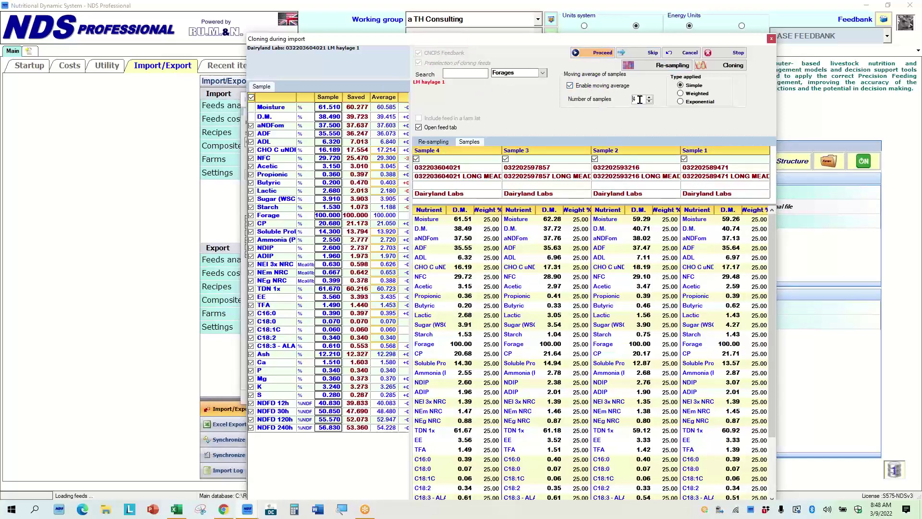
click(594, 54)
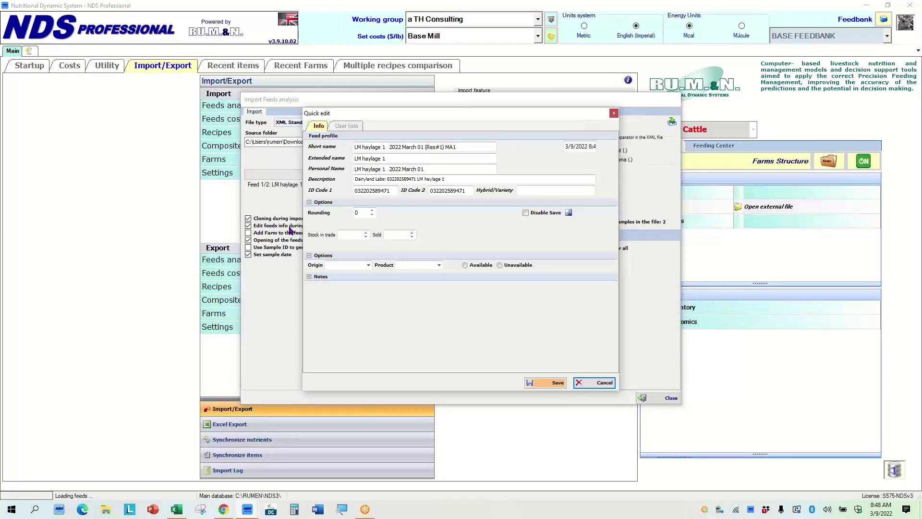
click(464, 146)
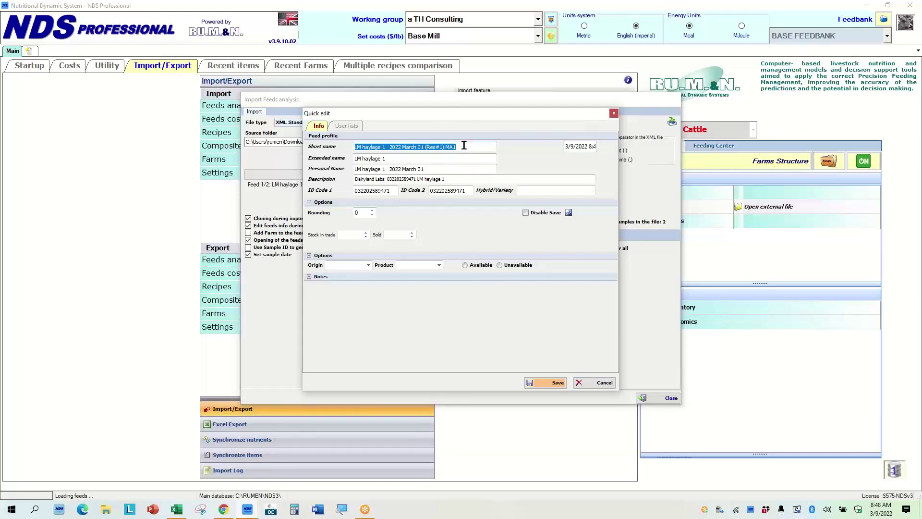
key(ctrl+v)
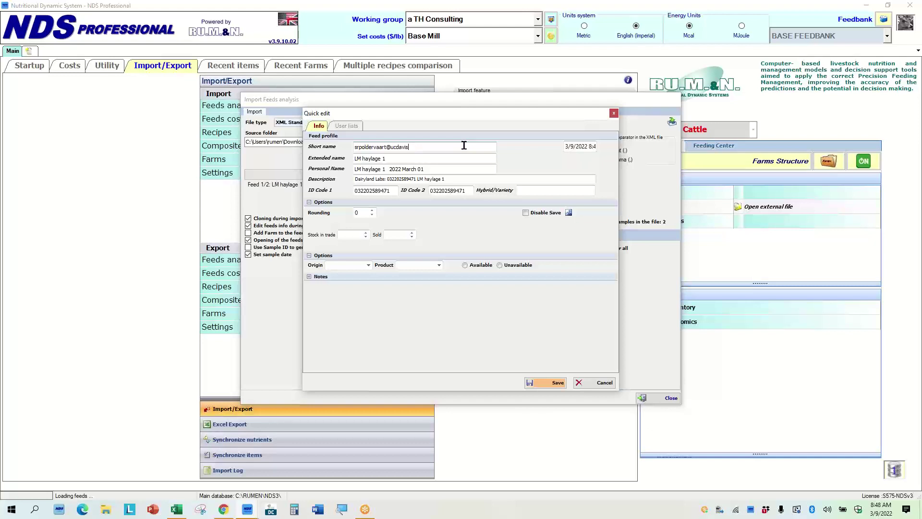
key(BackSpace)
key(BackSpace)
key(BackSpace)
key(BackSpace)
key(BackSpace)
key(BackSpace)
key(BackSpace)
key(BackSpace)
key(BackSpace)
key(BackSpace)
key(BackSpace)
key(BackSpace)
key(BackSpace)
key(BackSpace)
key(BackSpace)
key(BackSpace)
Set the feed's short name and personal name to "LM haylage 1 2022 March 09" and save the feed info.
triple_click(429, 168)
key(ctrl+c)
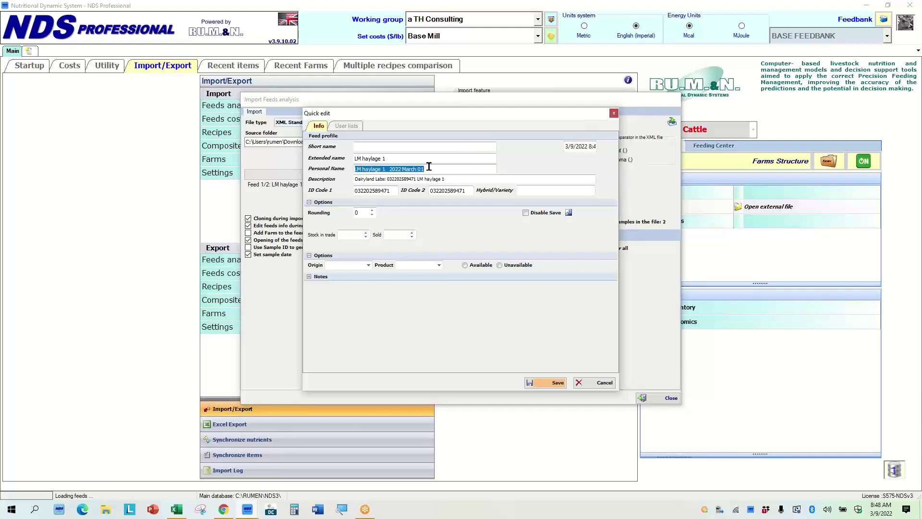
click(373, 146)
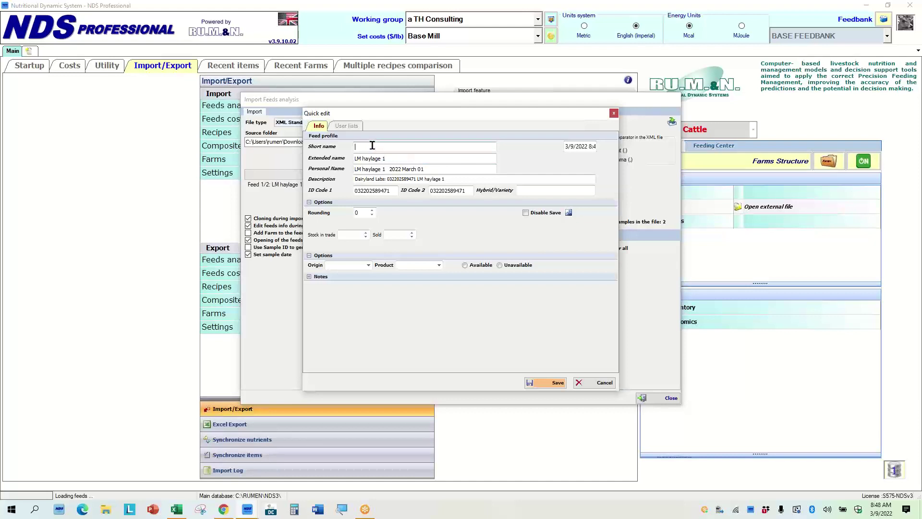
key(ctrl+v)
key(Tab)
key(Tab)
key(Tab)
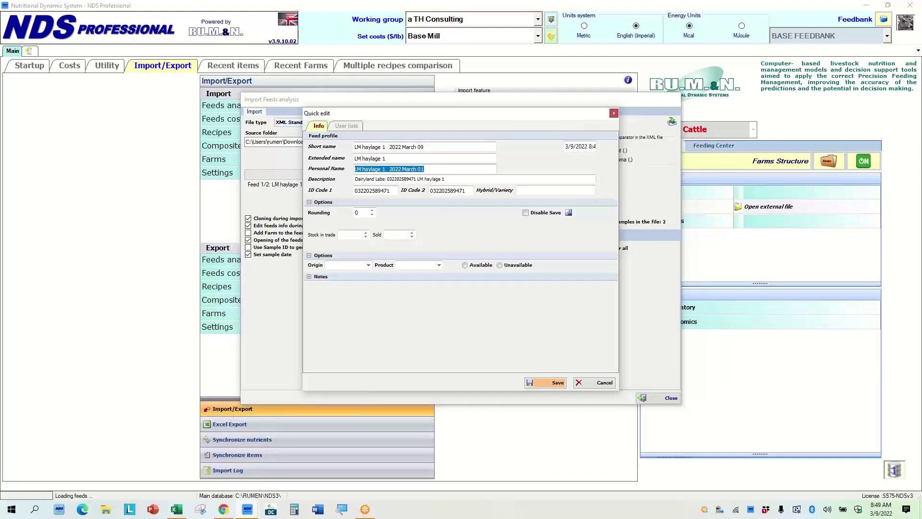
key(End)
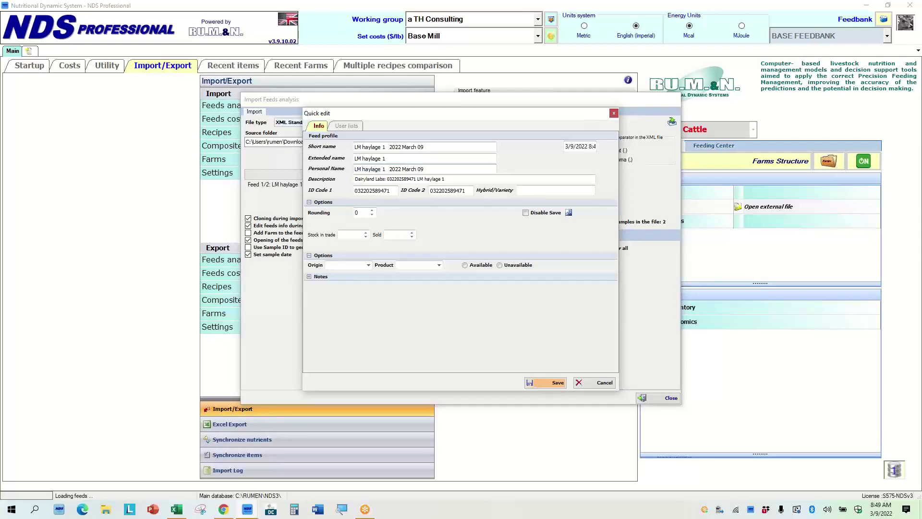
key(shift+Home)
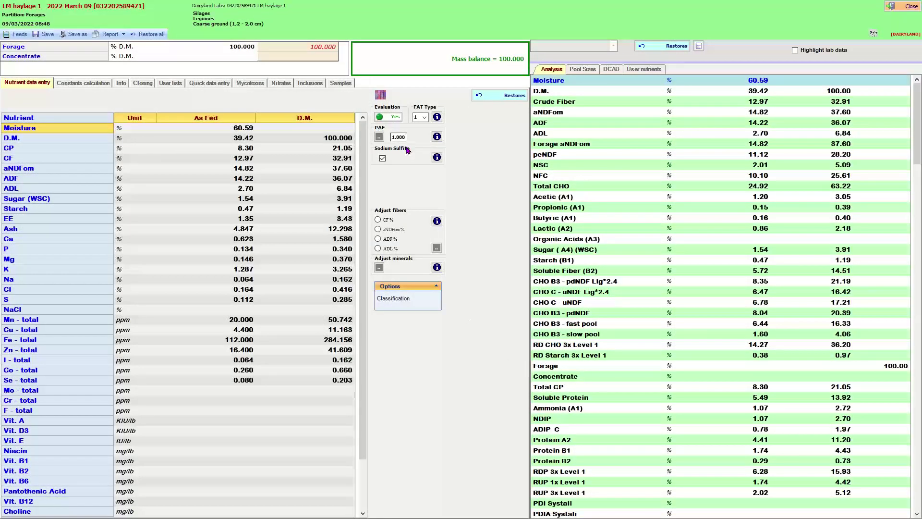
Review the haylage's carbohydrate constants and its NDF digestibility curve, and return to the nutrient data.
click(72, 84)
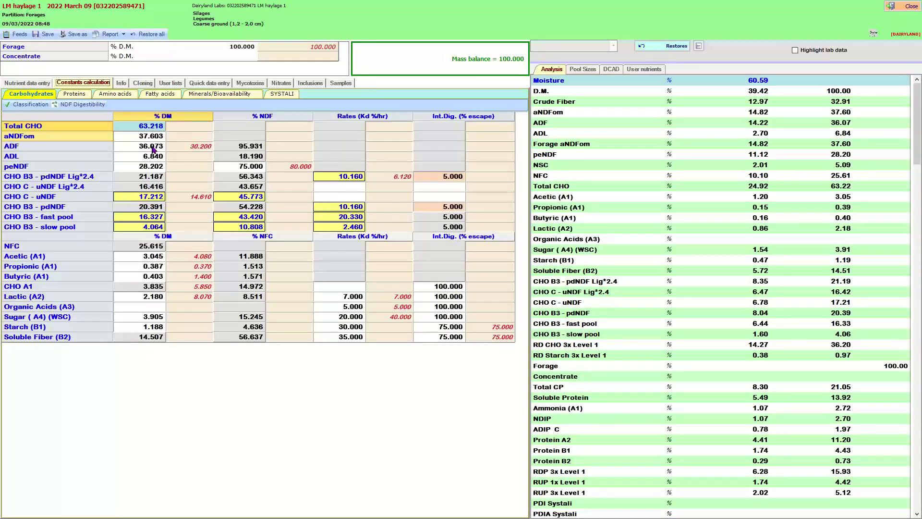
click(80, 105)
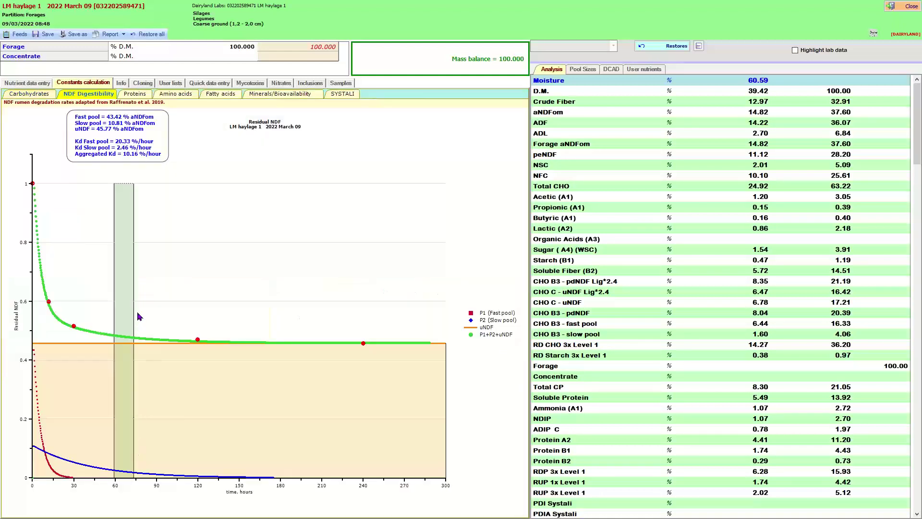
click(28, 83)
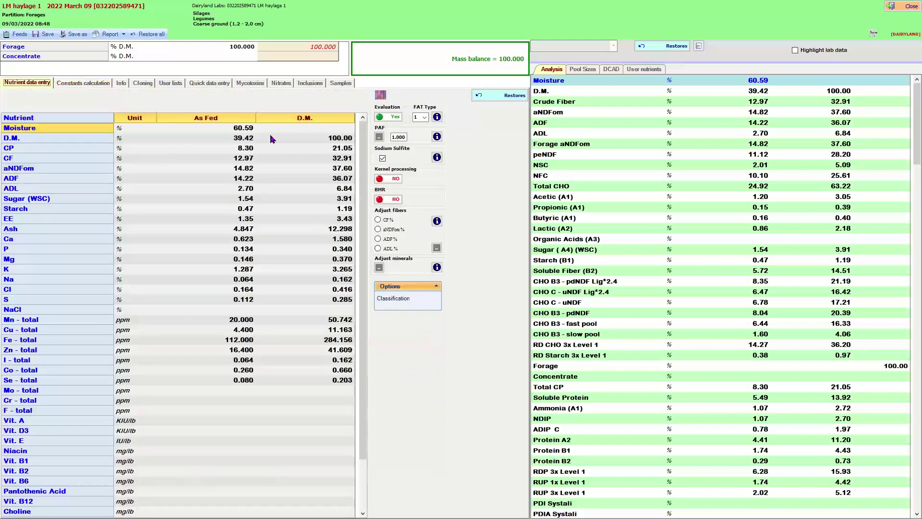
Set the haylage's as-fed D.M. to 38.5%.
click(240, 139)
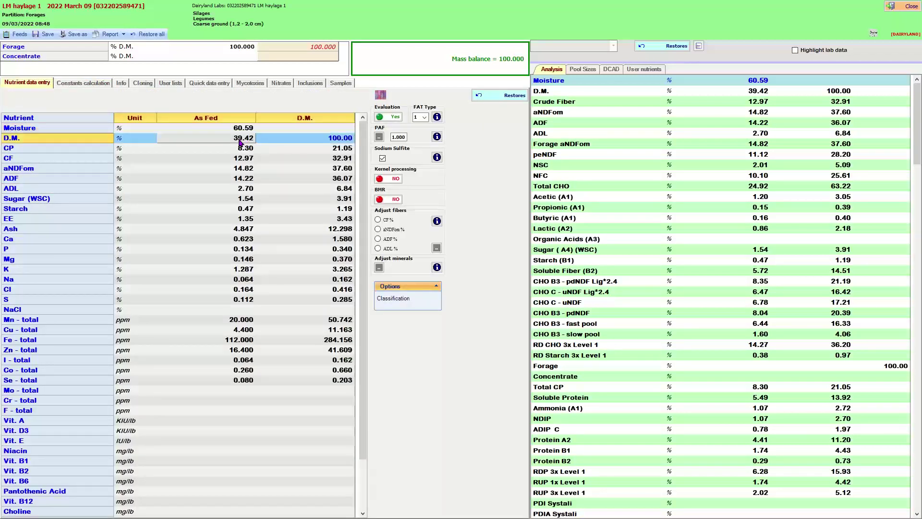
text(38.5)
key(Return)
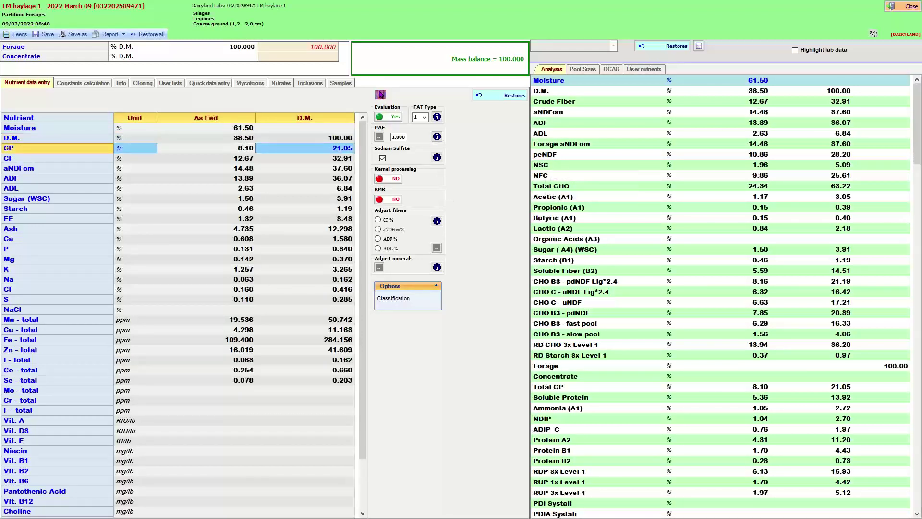
Check the haylage's individual samples and current versus resampled values, and save the feed.
click(340, 83)
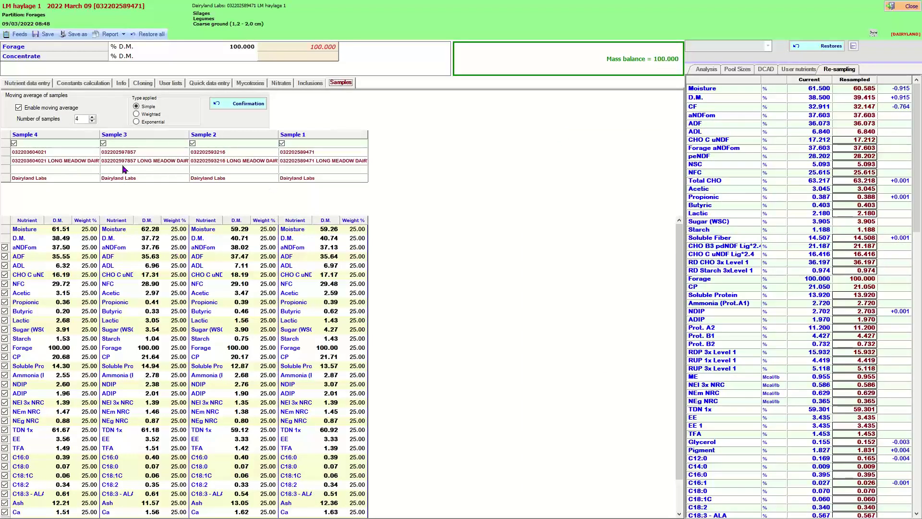
click(38, 87)
mouse_move(386, 100)
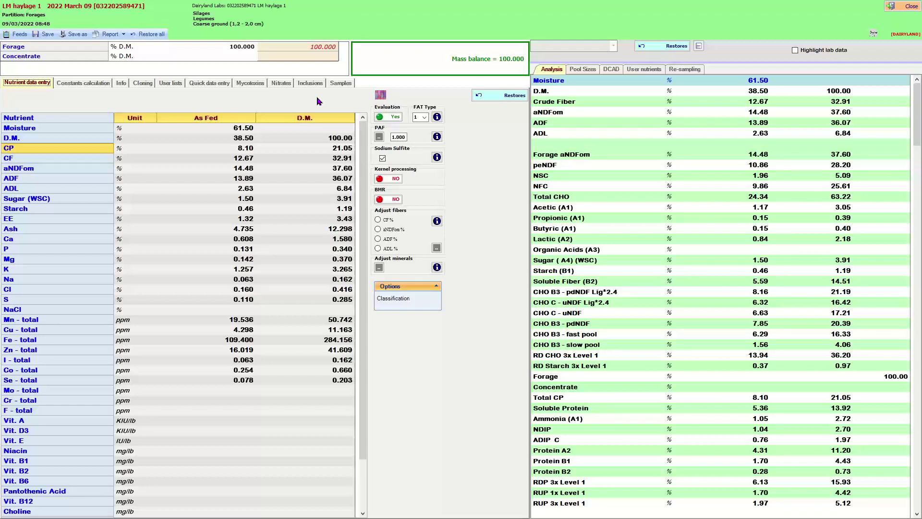
click(46, 36)
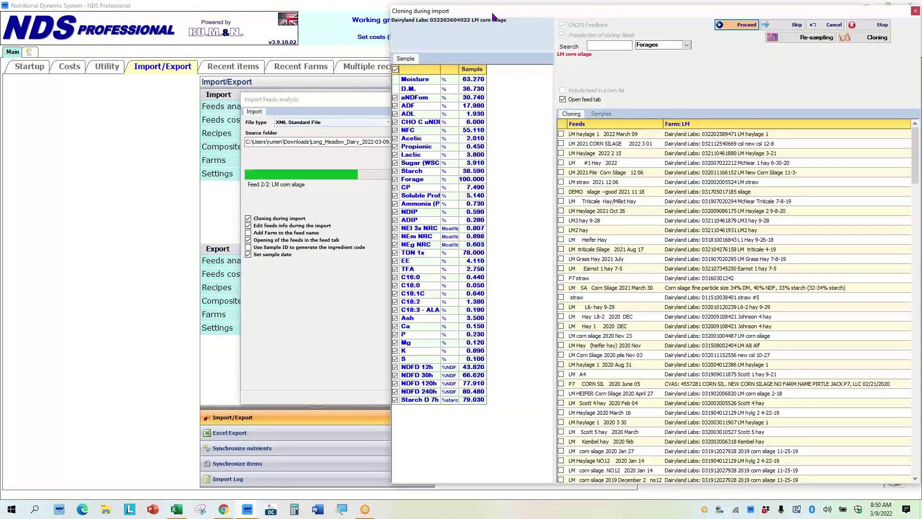
Switch LM corn silage to cloning and list the feed library's forages without the CNCPS Feedbank or preselection.
mouse_move(491, 11)
mouse_down()
mouse_move(559, 52)
mouse_move(638, 67)
mouse_move(631, 101)
mouse_up()
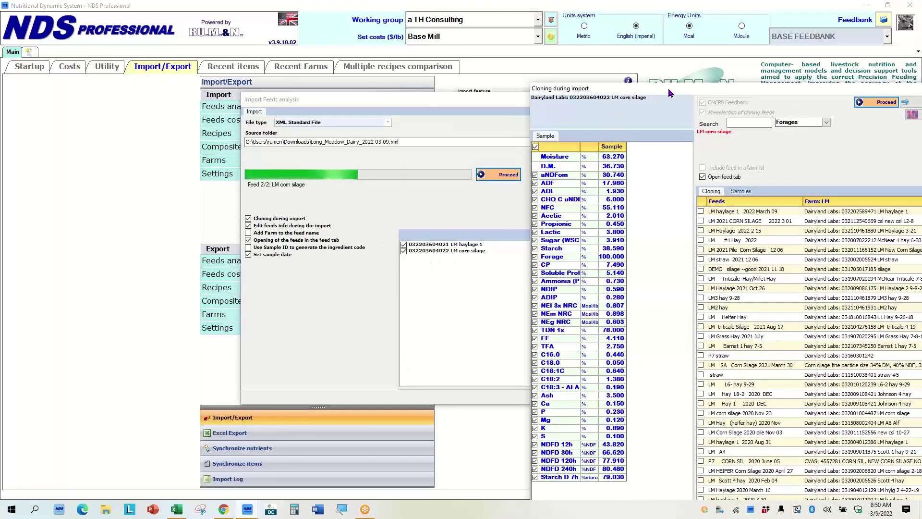
mouse_move(629, 94)
mouse_down()
mouse_move(585, 99)
mouse_move(367, 63)
mouse_move(317, 41)
mouse_up()
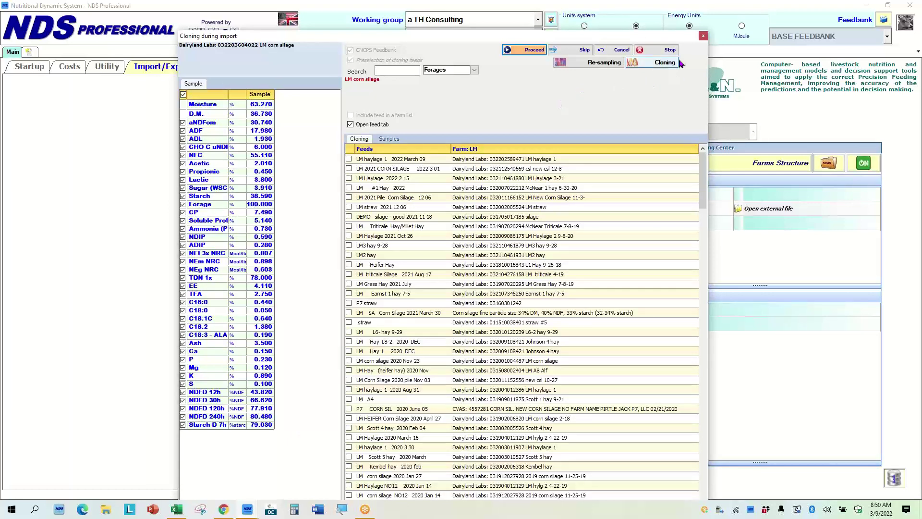
click(644, 62)
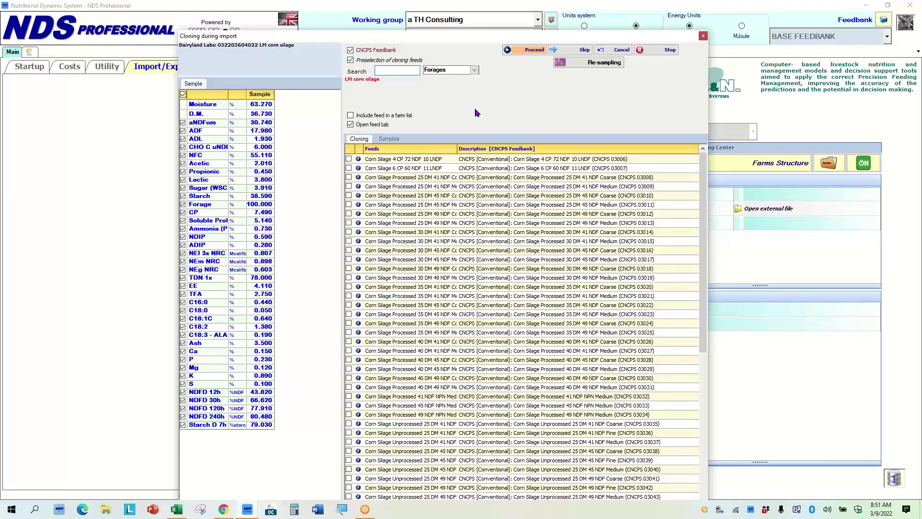
click(350, 50)
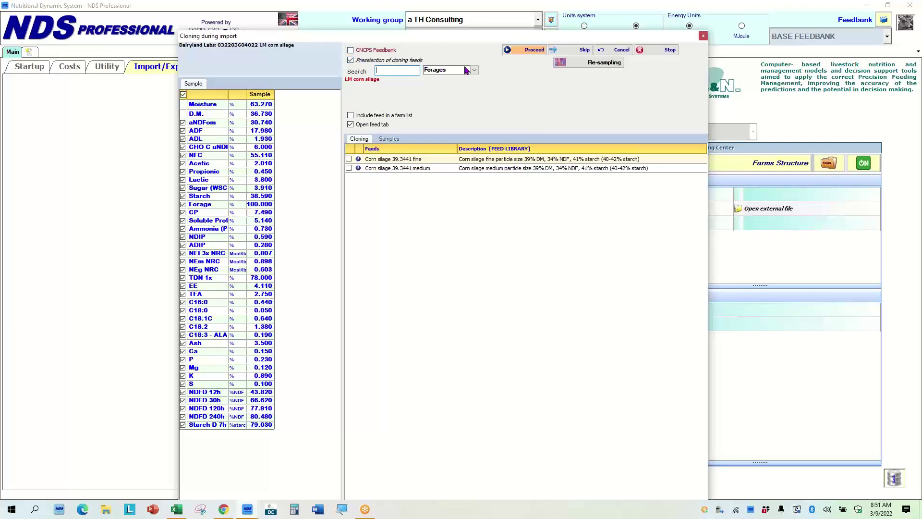
click(350, 60)
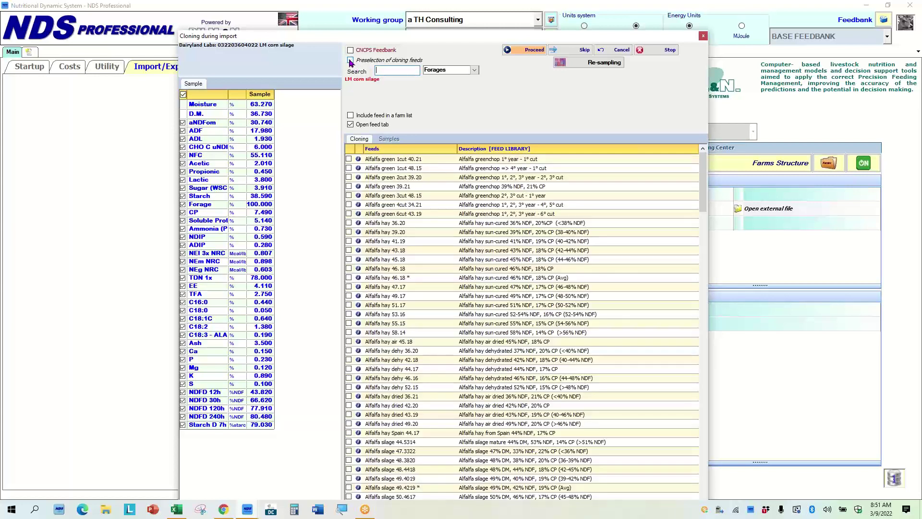
Search the cloning feeds for corn and compare the feed library, CNCPS Feedbank and preselected lists.
click(380, 69)
text(corn)
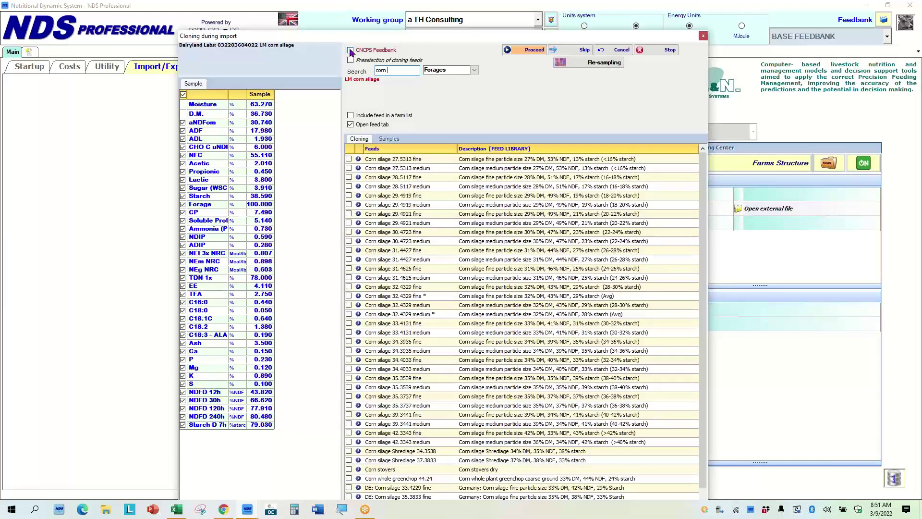
click(351, 50)
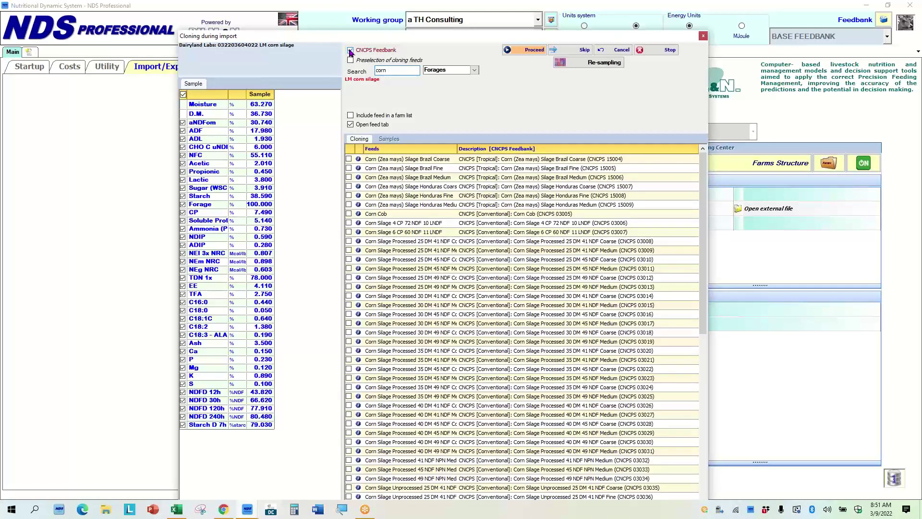
click(350, 51)
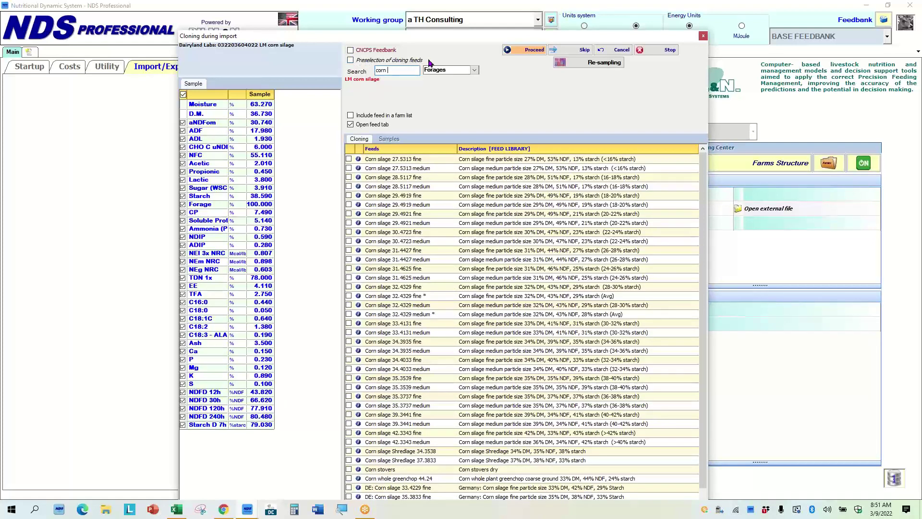
click(350, 61)
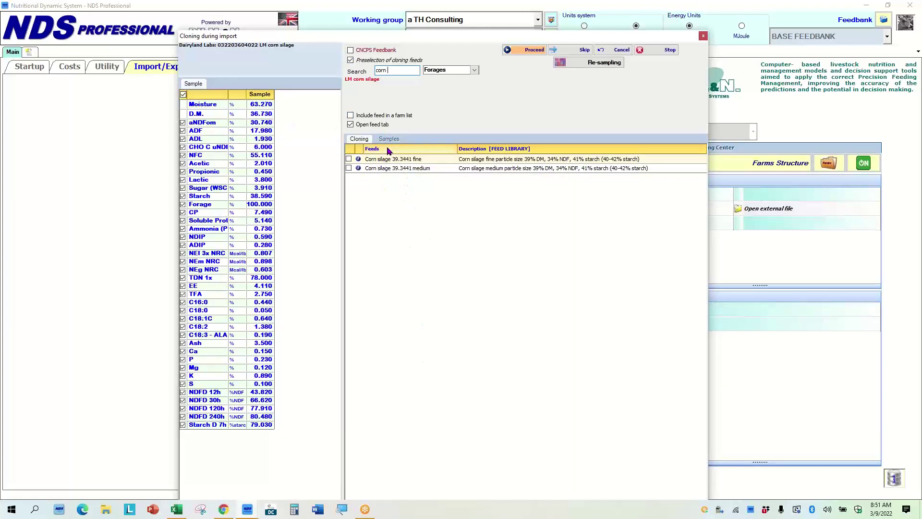
Switch to re-sampling with farm LM and select LM 2021 CORN SILAGE 2022 3 01 as the feed to re-sample.
click(584, 65)
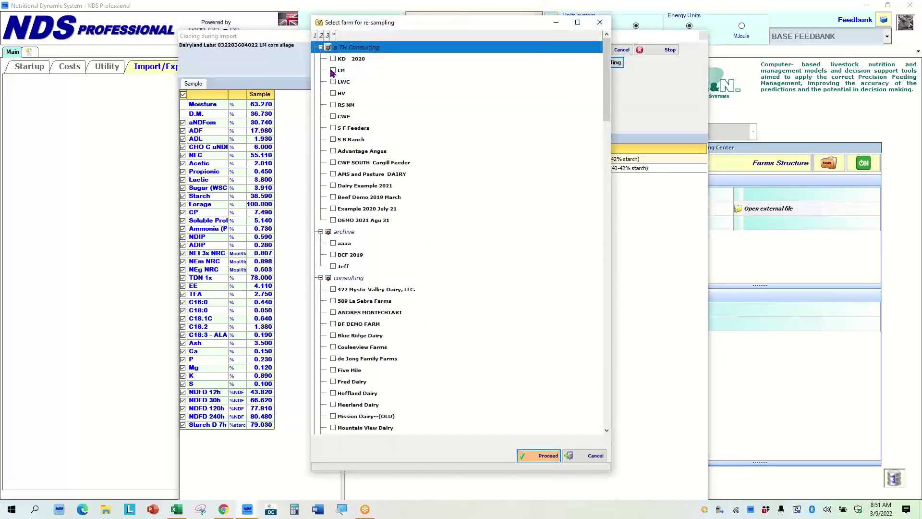
click(333, 71)
click(542, 455)
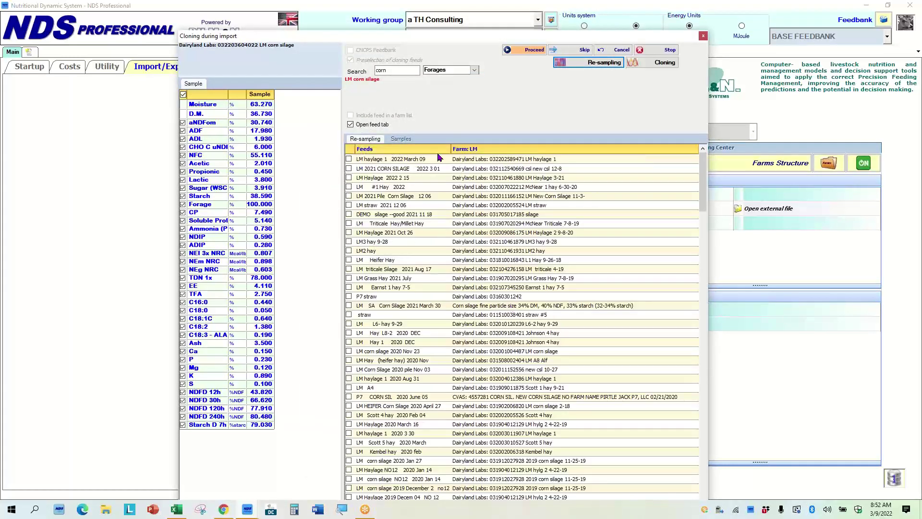
click(349, 170)
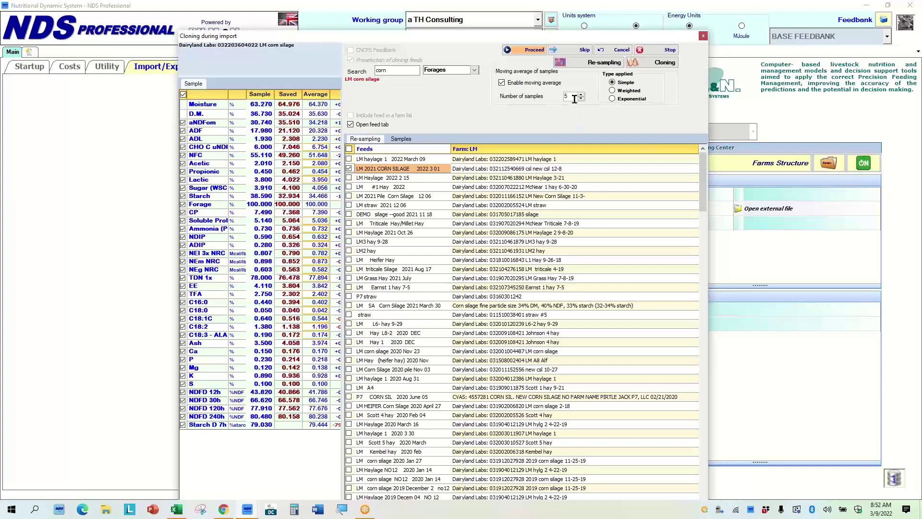
Compare the corn silage values with the moving average off and on, and display the individual samples.
click(502, 84)
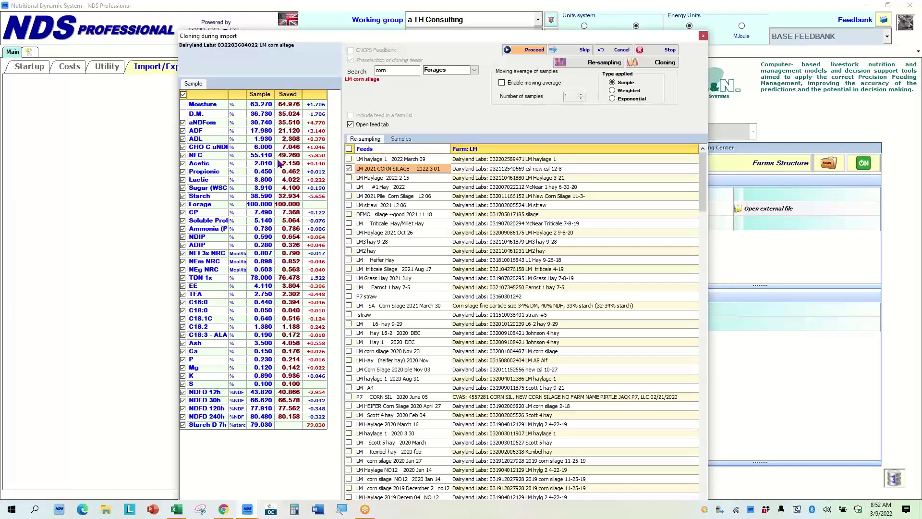
click(502, 84)
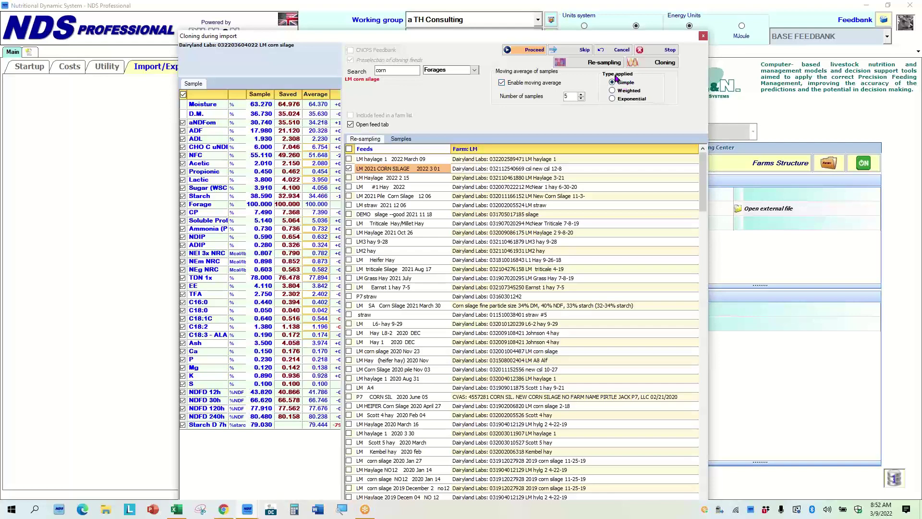
click(400, 139)
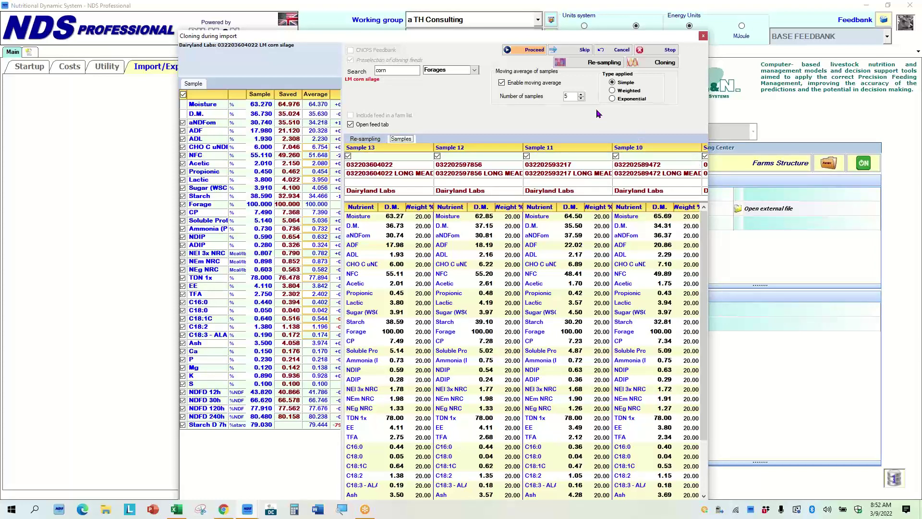
Set the number of samples to 4 and try the moving average types, ending on Weighted.
click(580, 99)
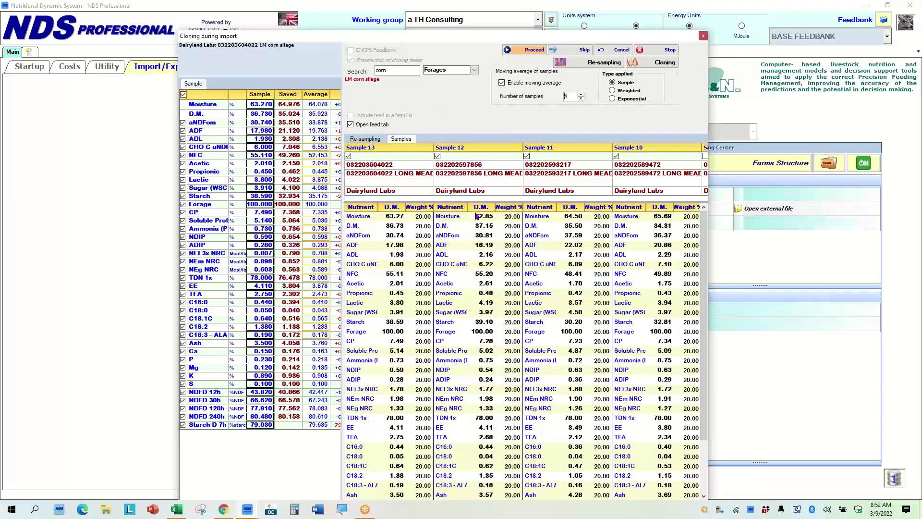
click(612, 91)
click(613, 84)
click(612, 91)
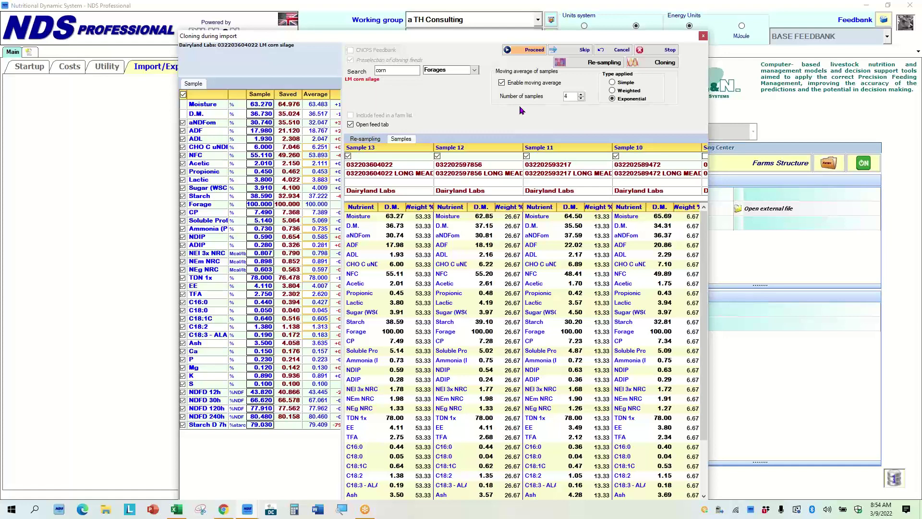
click(612, 91)
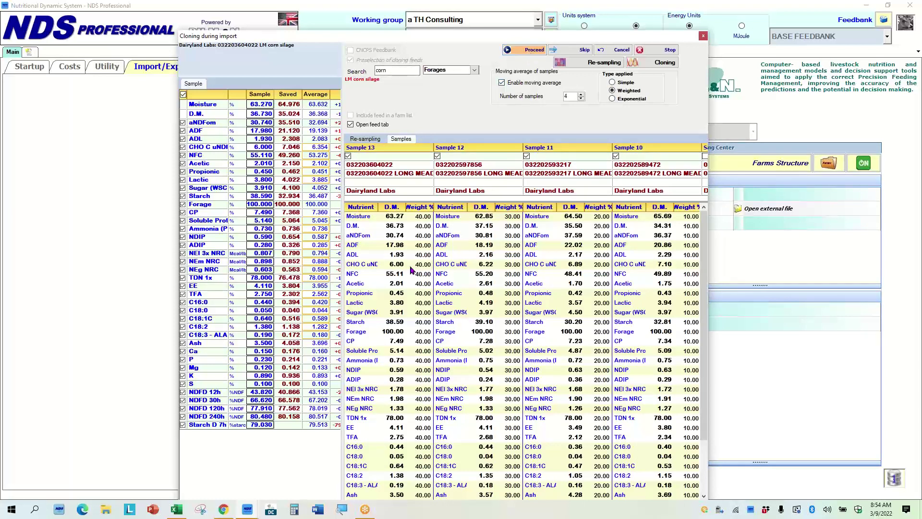
Exclude Starch D 7h from the corn silage re-sampling and move the dialog to uncover the import options.
click(183, 425)
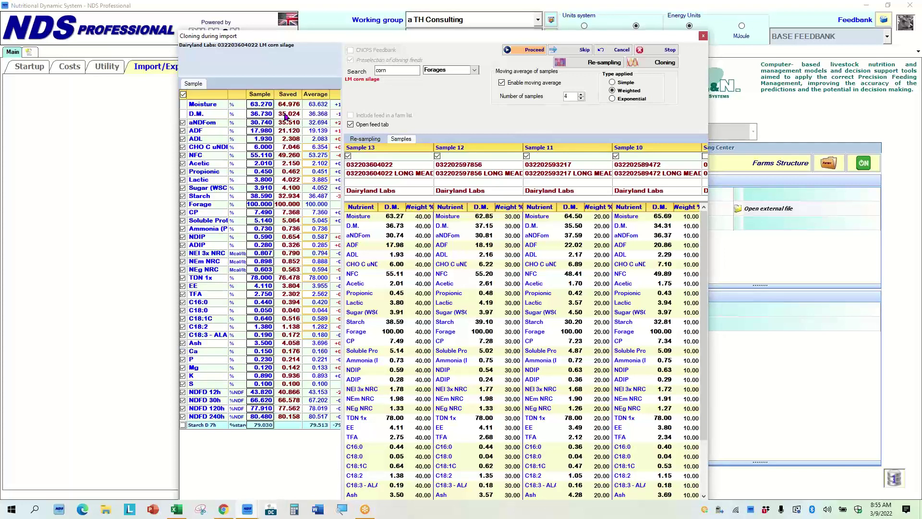
drag(320, 39, 434, 46)
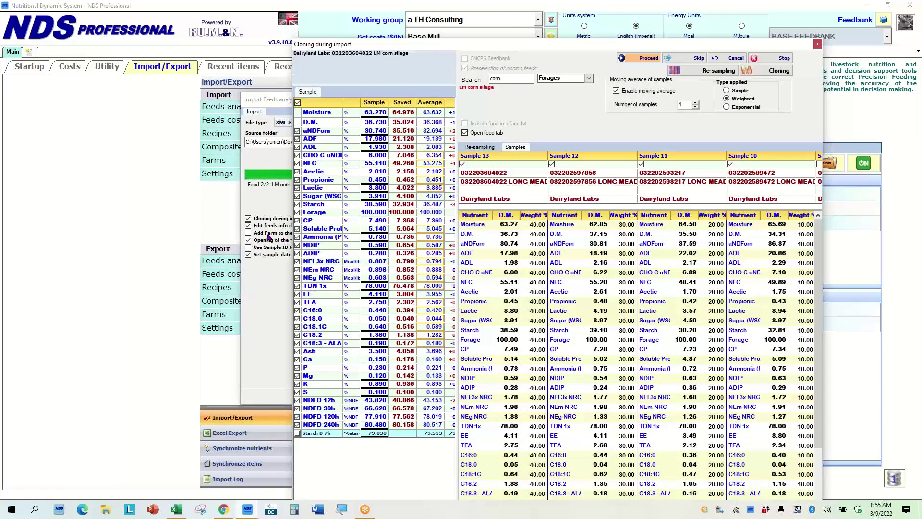
Proceed with the corn silage re-sampling and replace the feed's extended name with a copy of its short name.
click(640, 58)
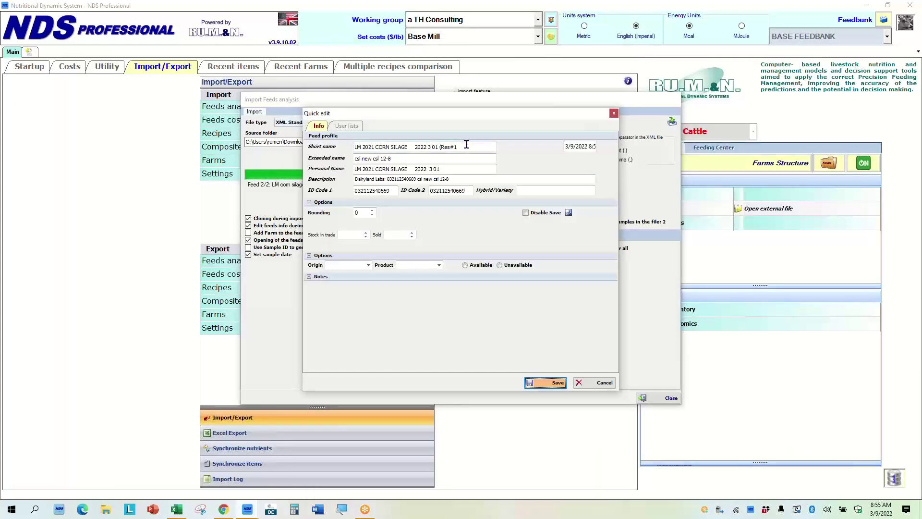
drag(463, 144, 329, 151)
key(ctrl+c)
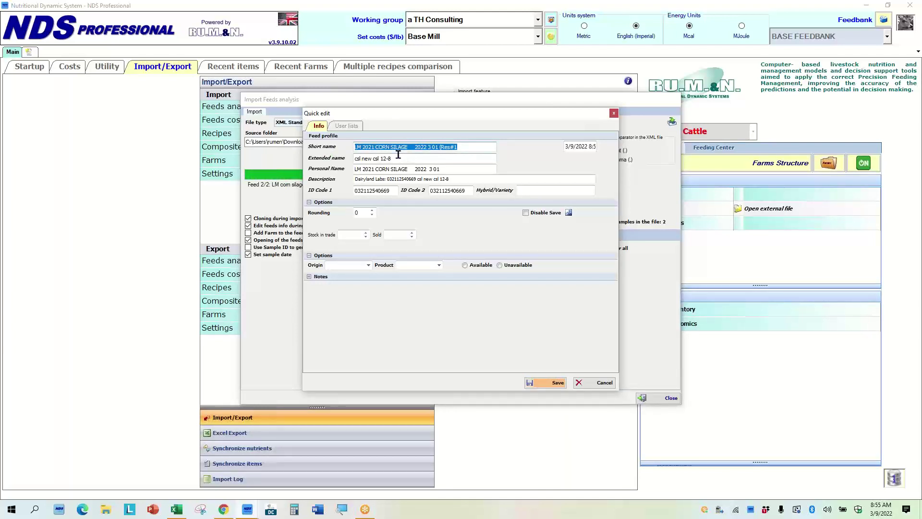
drag(397, 159, 272, 160)
key(Delete)
key(ctrl+v)
Change the short name to LM 2021 CORN SILAGE 2022 3 09, removing the re-sampling suffix.
double_click(463, 145)
click(464, 146)
key(BackSpace)
key(BackSpace)
key(BackSpace)
key(BackSpace)
key(BackSpace)
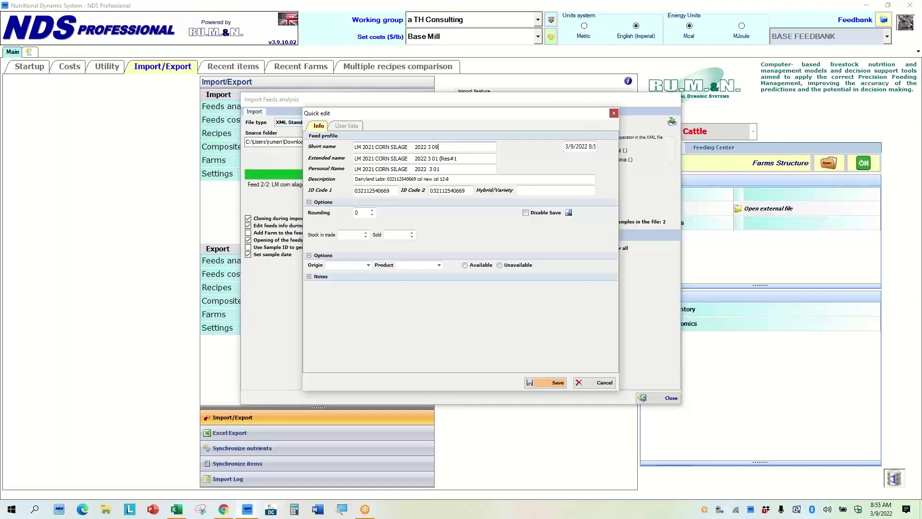
Change the personal name to LM 2021 CORN SILAGE 2022 3 09 and save the feed info.
key(Tab)
key(Tab)
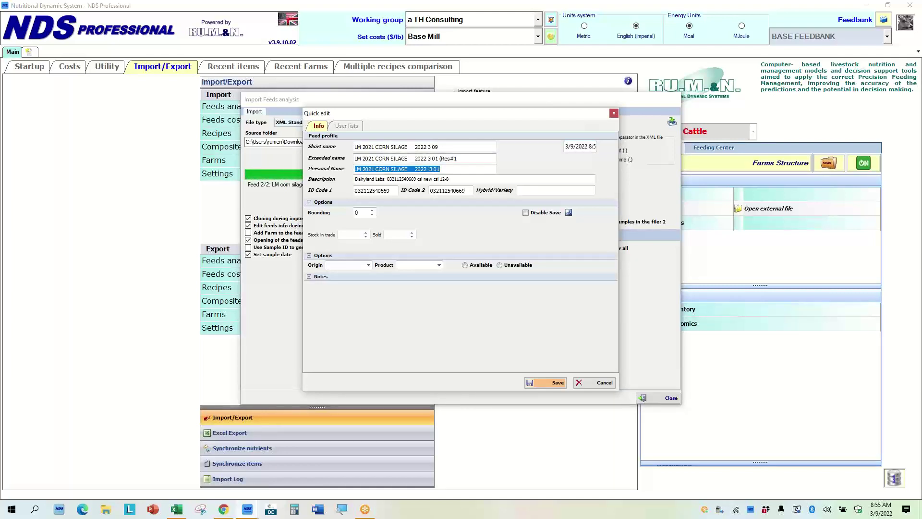
key(End)
key(BackSpace)
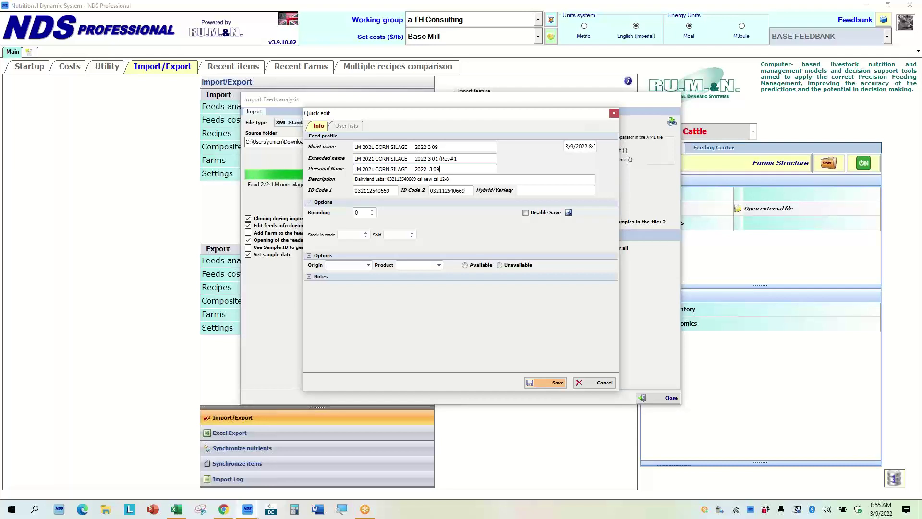
text(9)
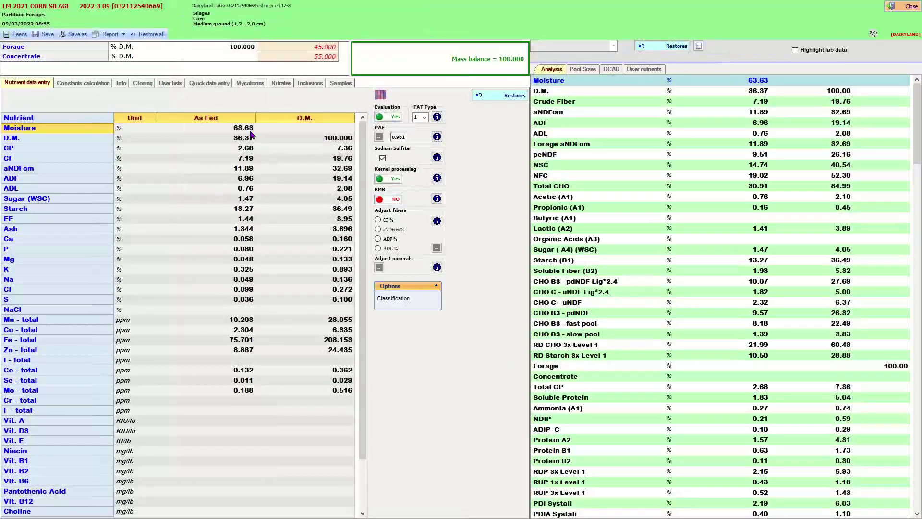
Set the corn silage's as-fed D.M. to 35% and display its carbohydrate constants.
click(246, 139)
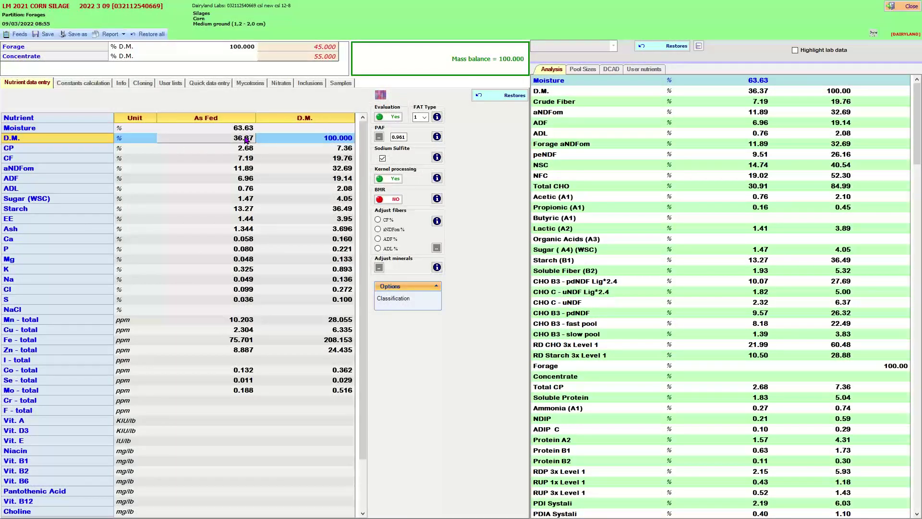
text(35)
key(Return)
click(85, 84)
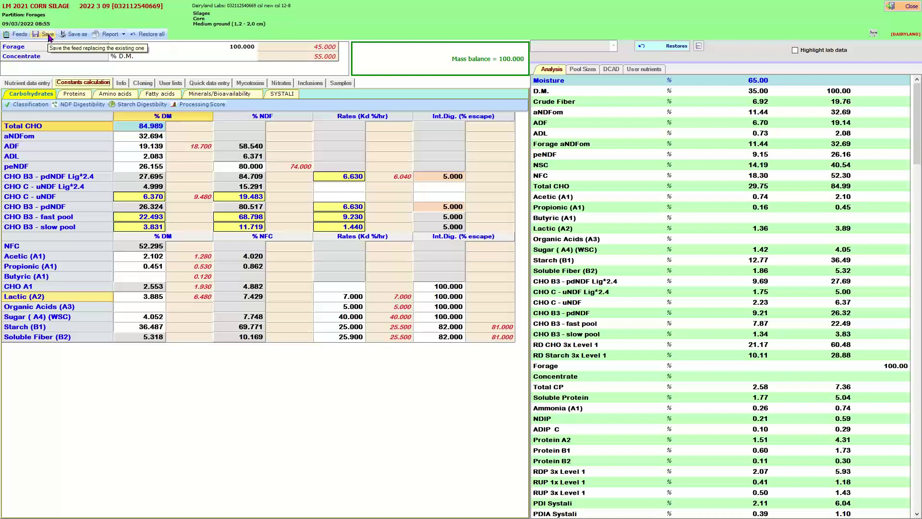
In the corn silage's samples, set the weighted moving average to 3 samples and confirm re-sampling the current feed.
click(341, 84)
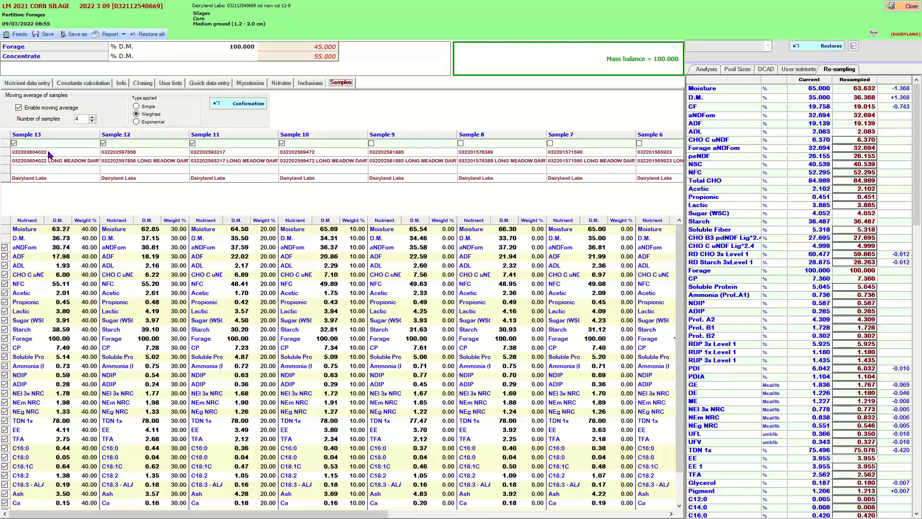
click(93, 122)
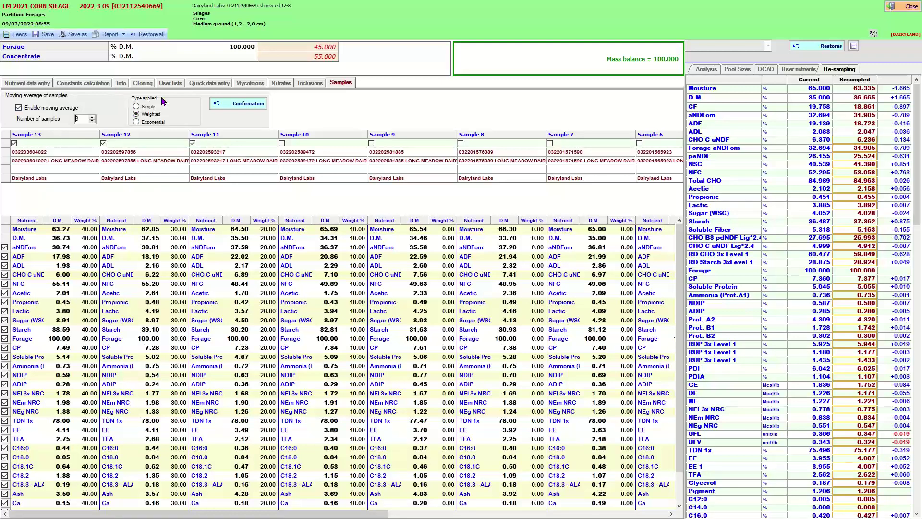
click(236, 109)
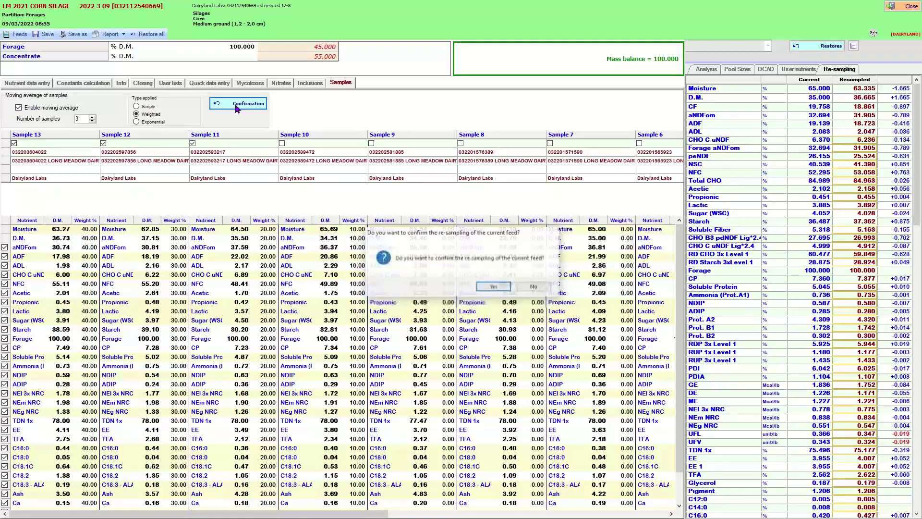
click(494, 287)
click(575, 328)
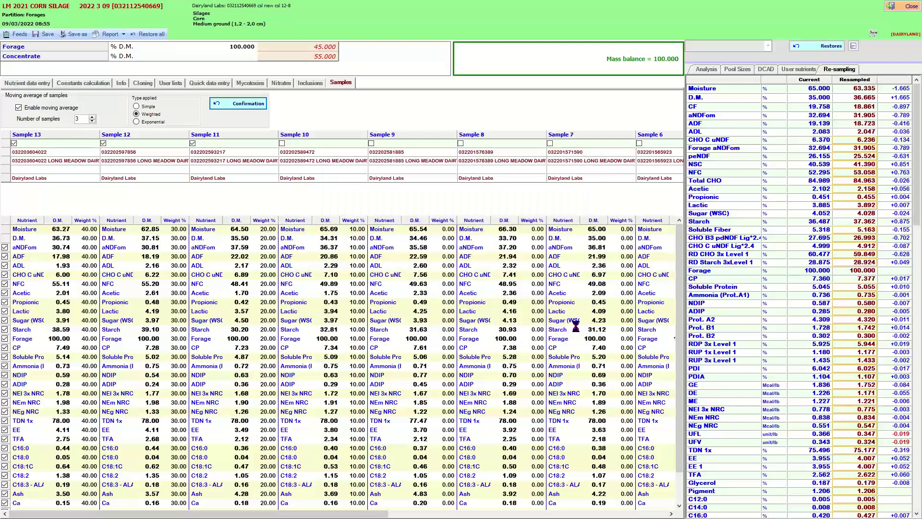
click(252, 103)
Close the corn silage feed with its changes saved, then finish and close the feed analysis import.
click(906, 10)
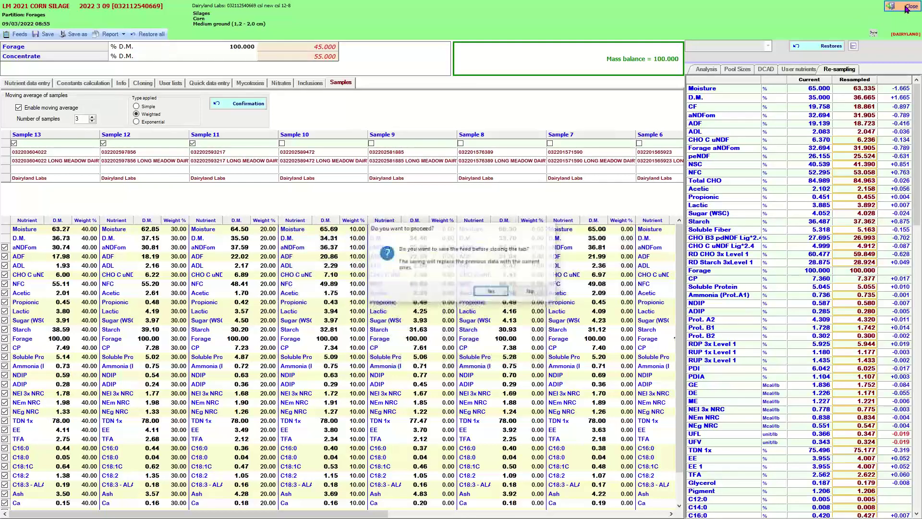
click(492, 291)
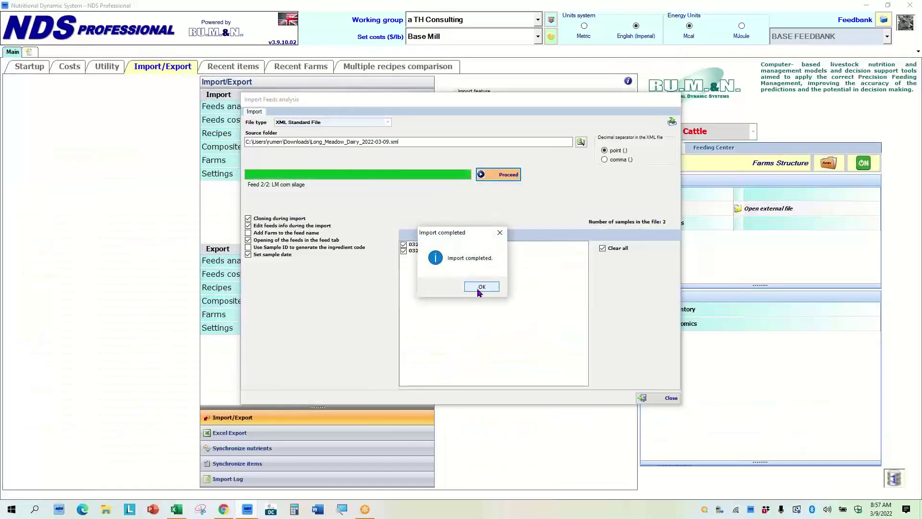
click(478, 289)
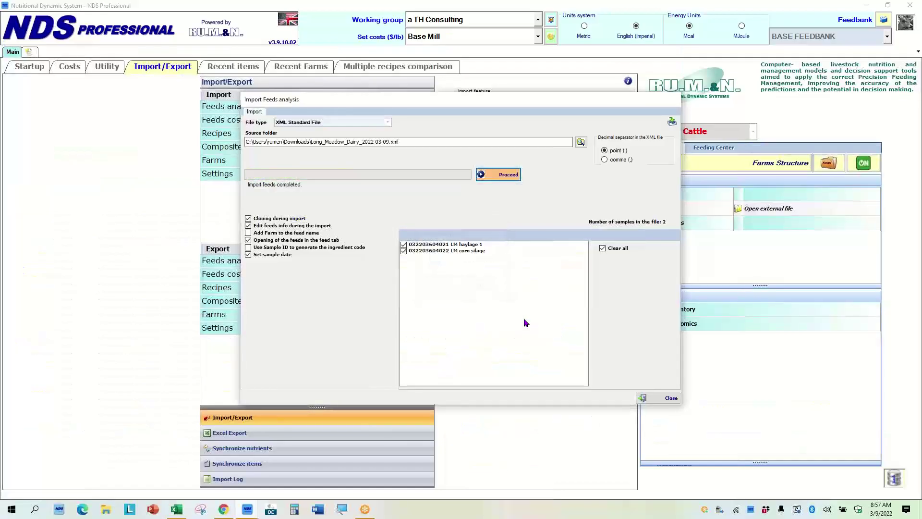
click(663, 398)
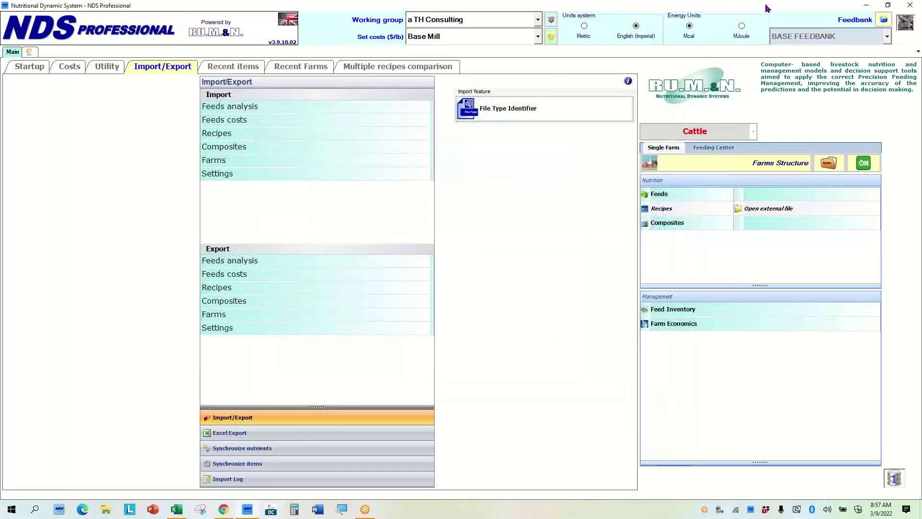